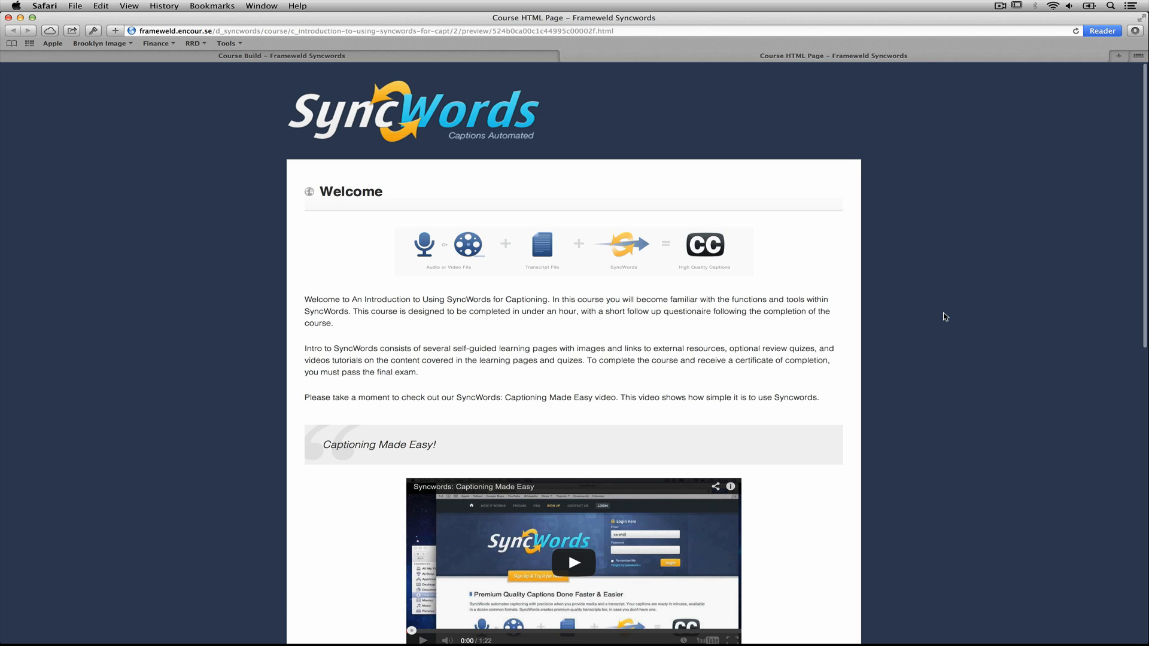
Look through the sample Welcome page, including its text, embedded video, quotes and downloadable files
{"action": "scroll", "coordinate": [945, 317], "scroll_direction": "down", "scroll_amount": 3}
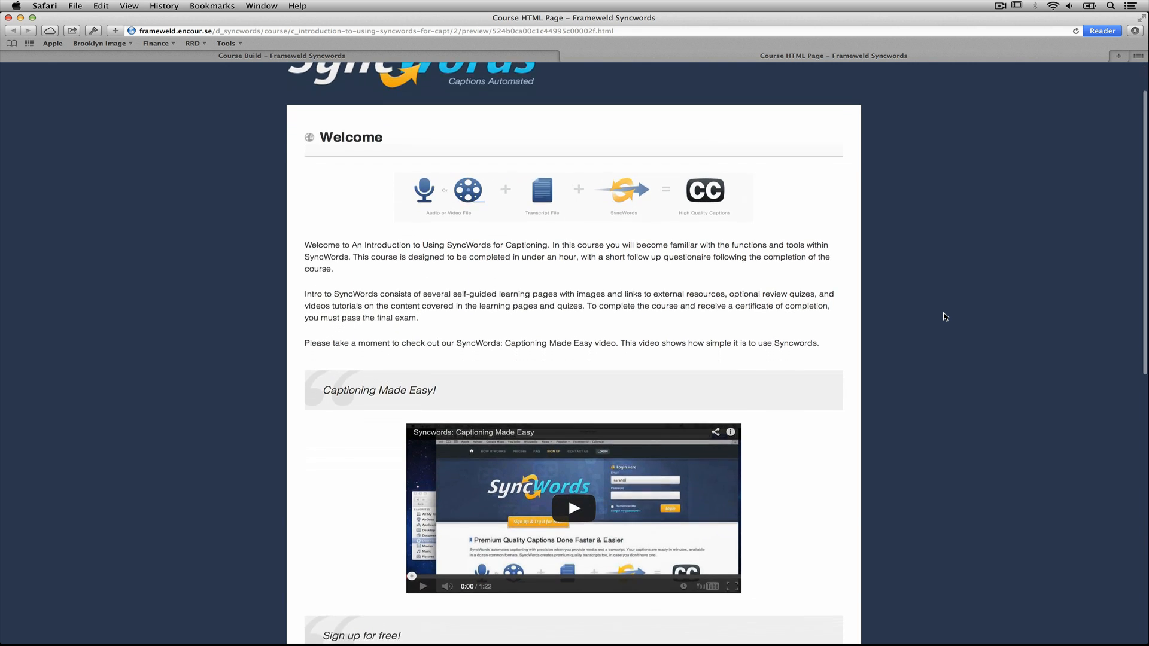
{"action": "scroll", "coordinate": [945, 316], "scroll_direction": "down", "scroll_amount": 2}
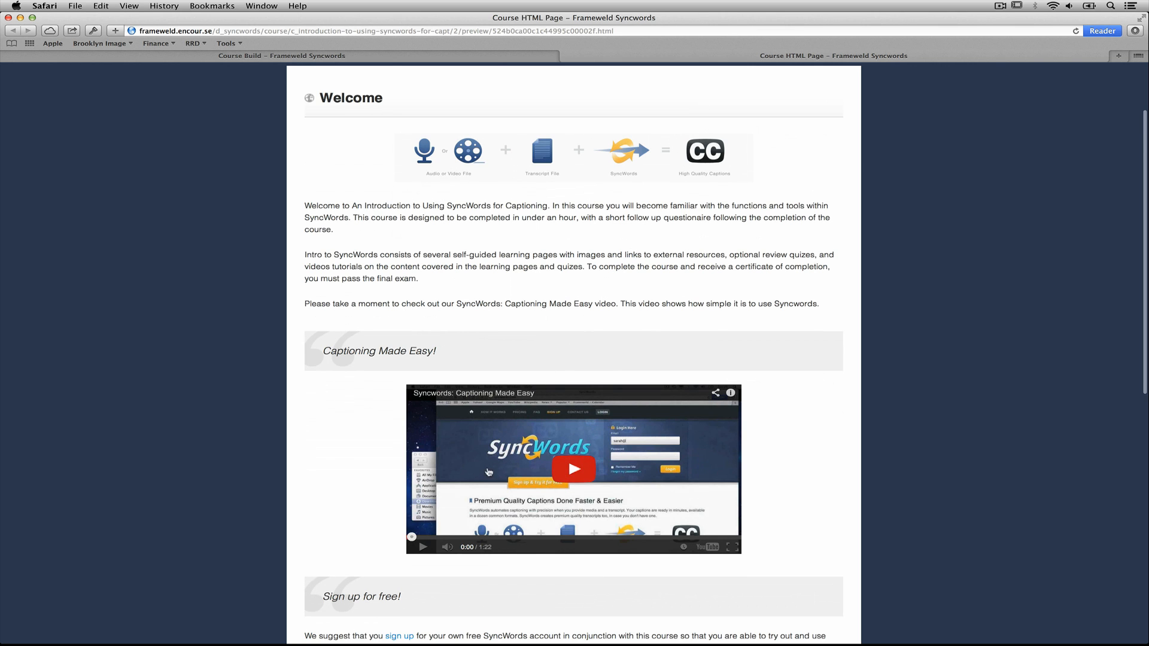
{"action": "scroll", "coordinate": [482, 486], "scroll_direction": "down", "scroll_amount": 6}
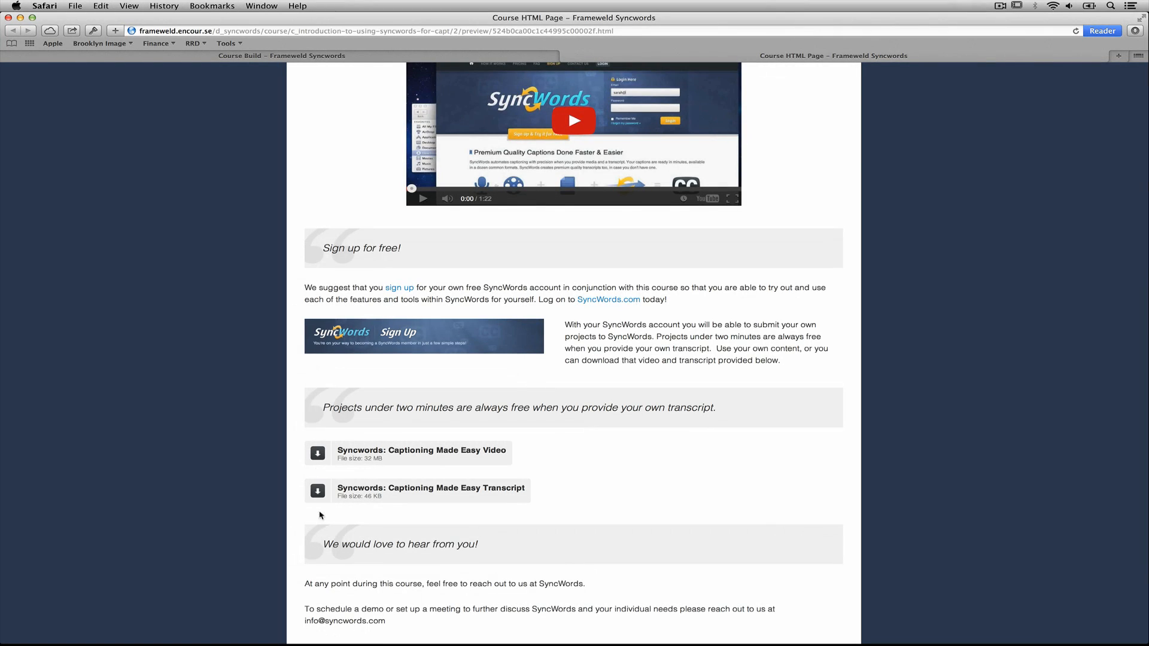
{"action": "scroll", "coordinate": [316, 565], "scroll_direction": "down", "scroll_amount": 4}
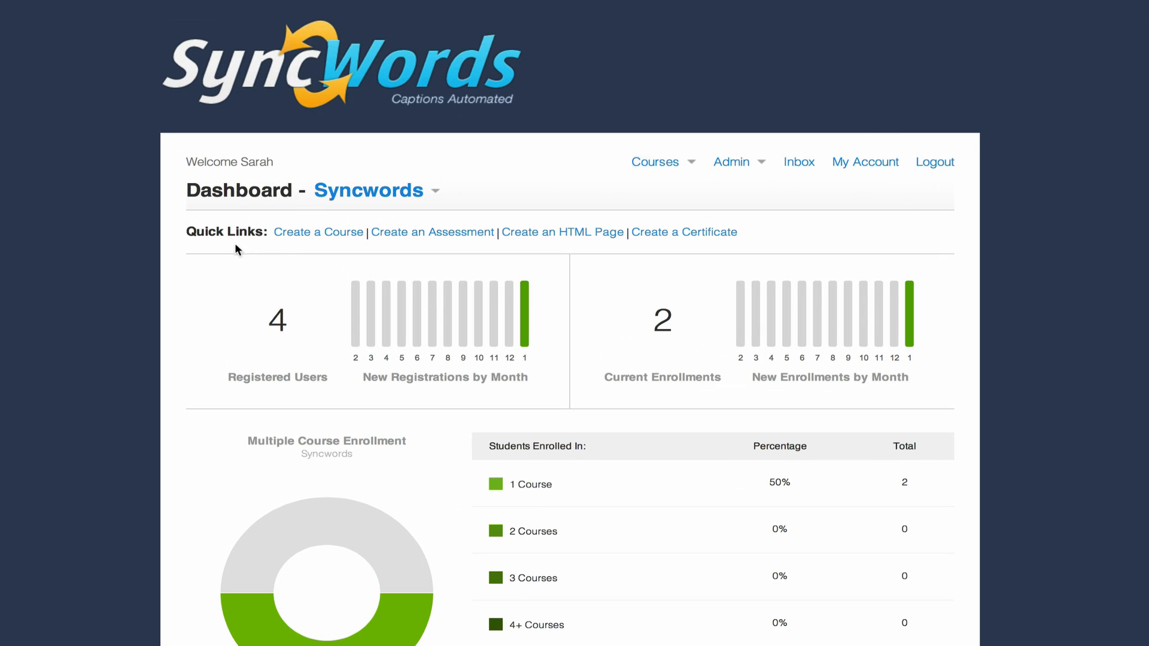
Start a new HTML page from the dashboard and cancel it without entering a title
{"action": "left_click", "coordinate": [552, 238]}
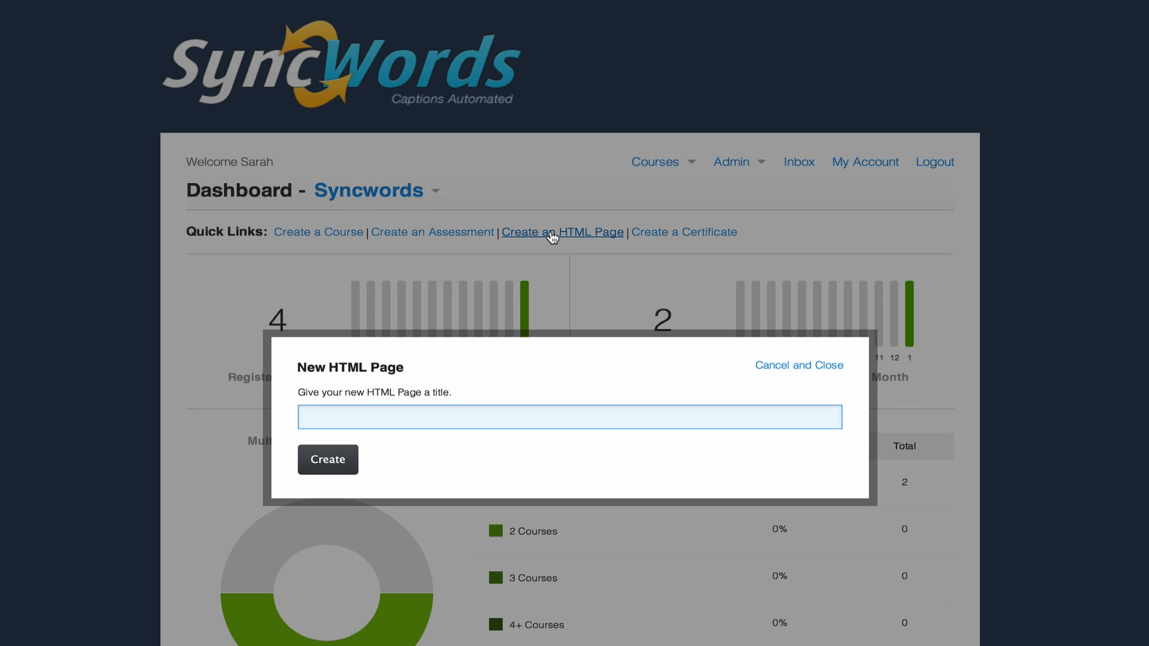
{"action": "left_click", "coordinate": [830, 366]}
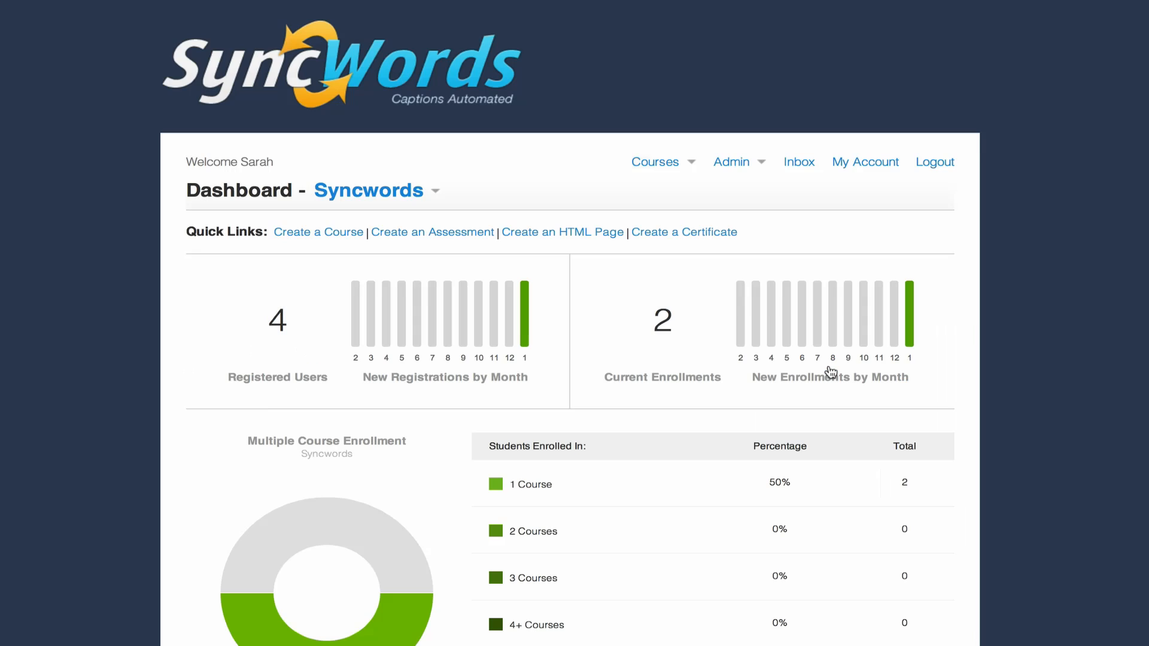
Open the "New Course for Demonstration" course from the course administration list and go to its module building page
{"action": "left_click", "coordinate": [723, 162]}
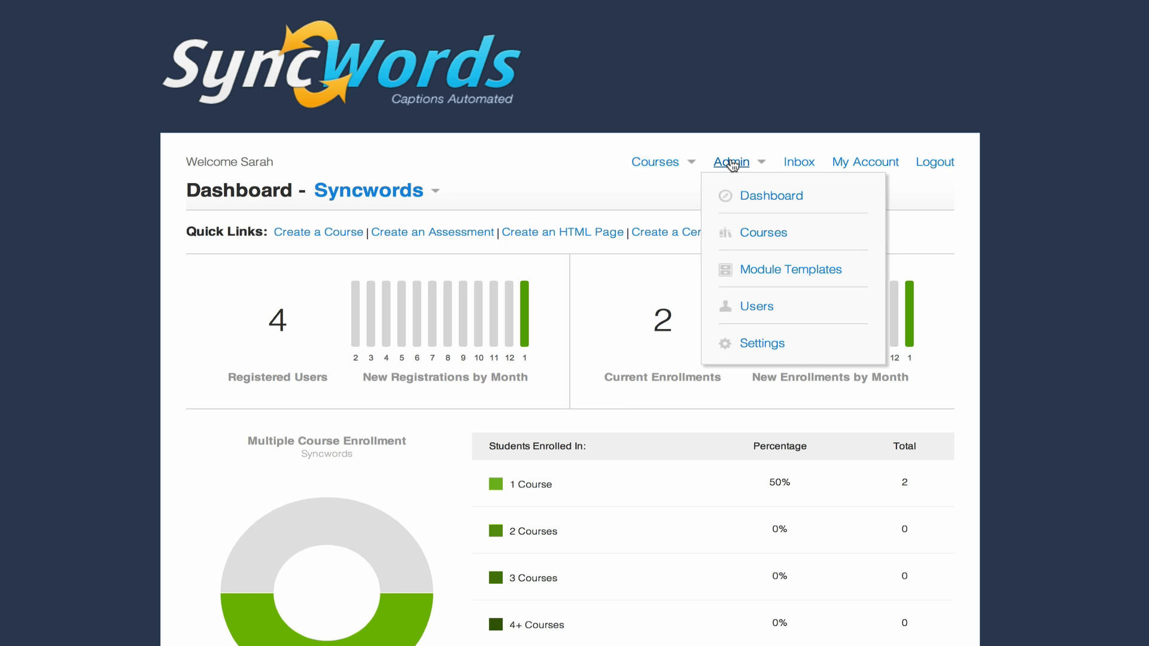
{"action": "left_click", "coordinate": [753, 234]}
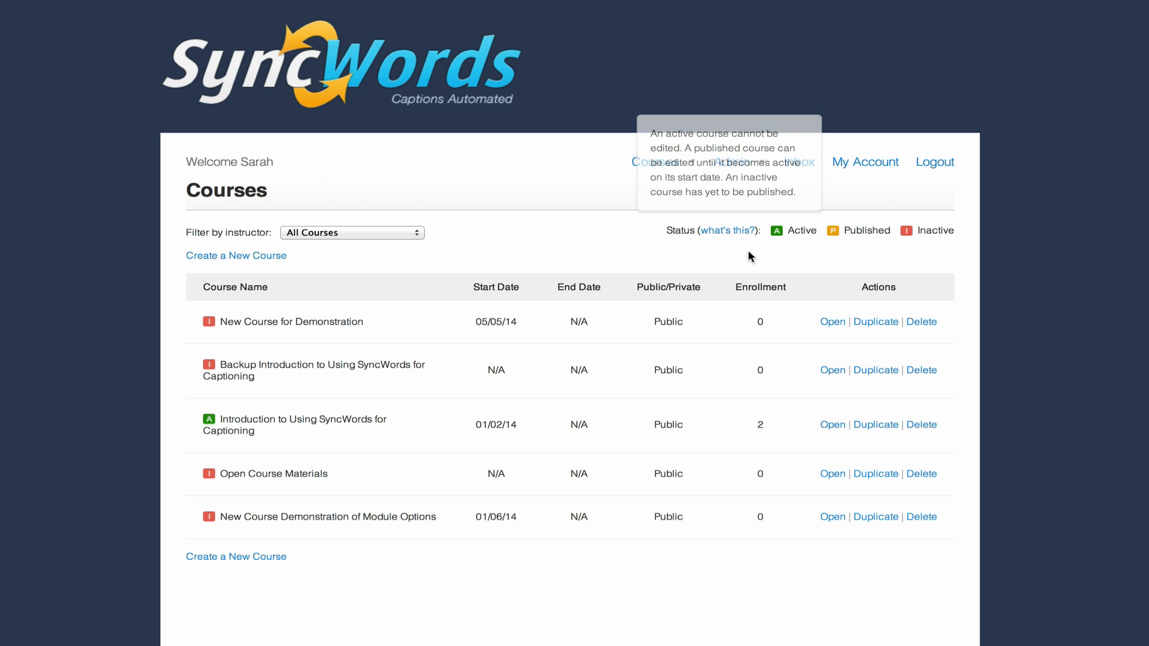
{"action": "left_click", "coordinate": [833, 323]}
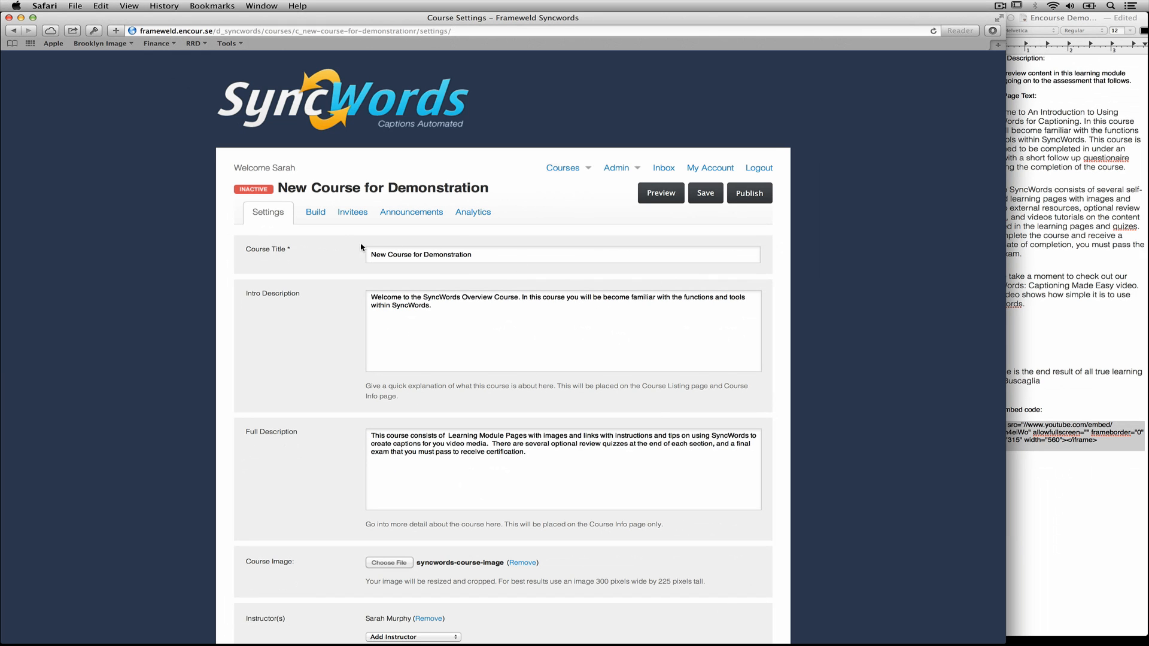
{"action": "left_click", "coordinate": [316, 213]}
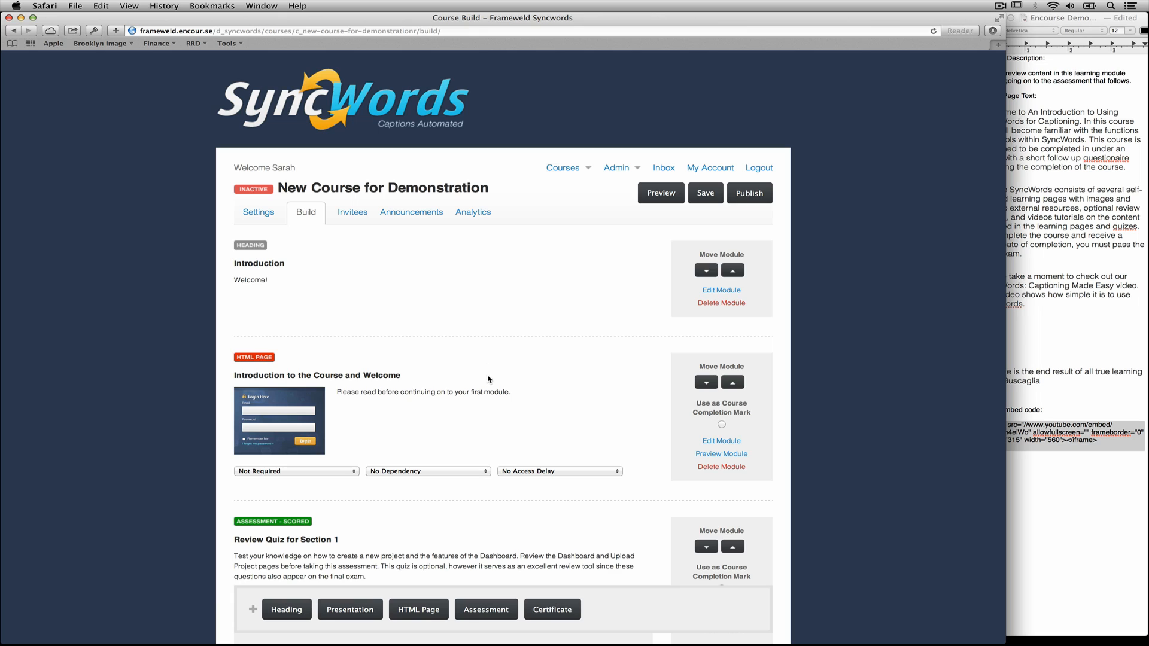
Add a new HTML page module titled "Learning Module" to the course
{"action": "left_click", "coordinate": [433, 609]}
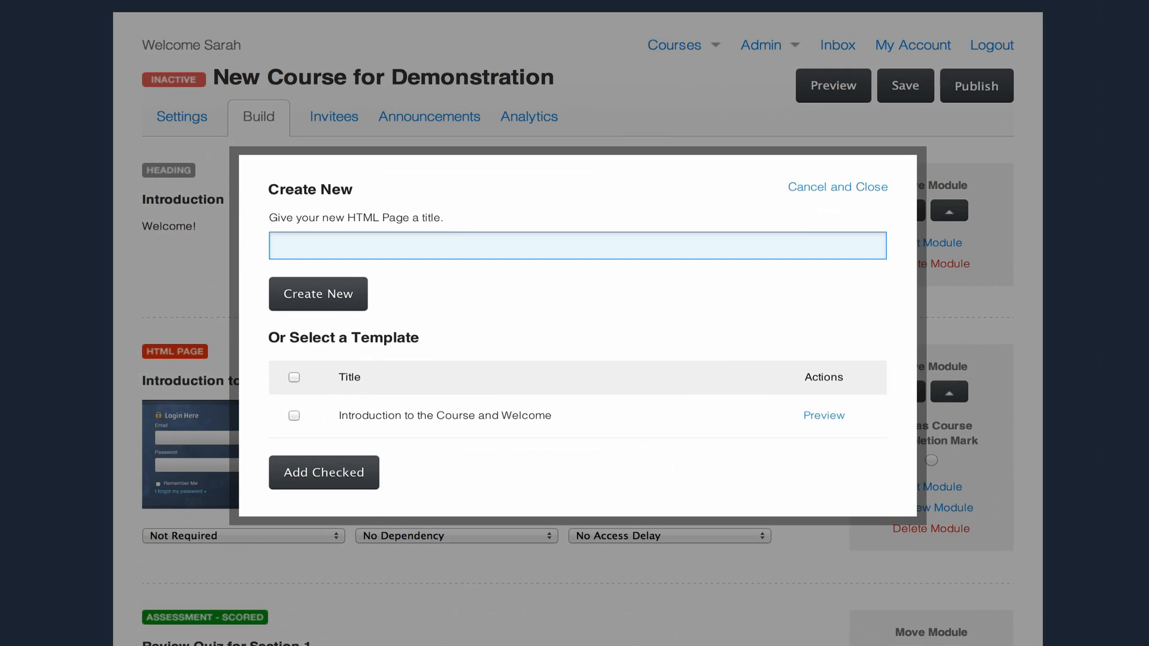
{"action": "type", "text": "Learning Module"}
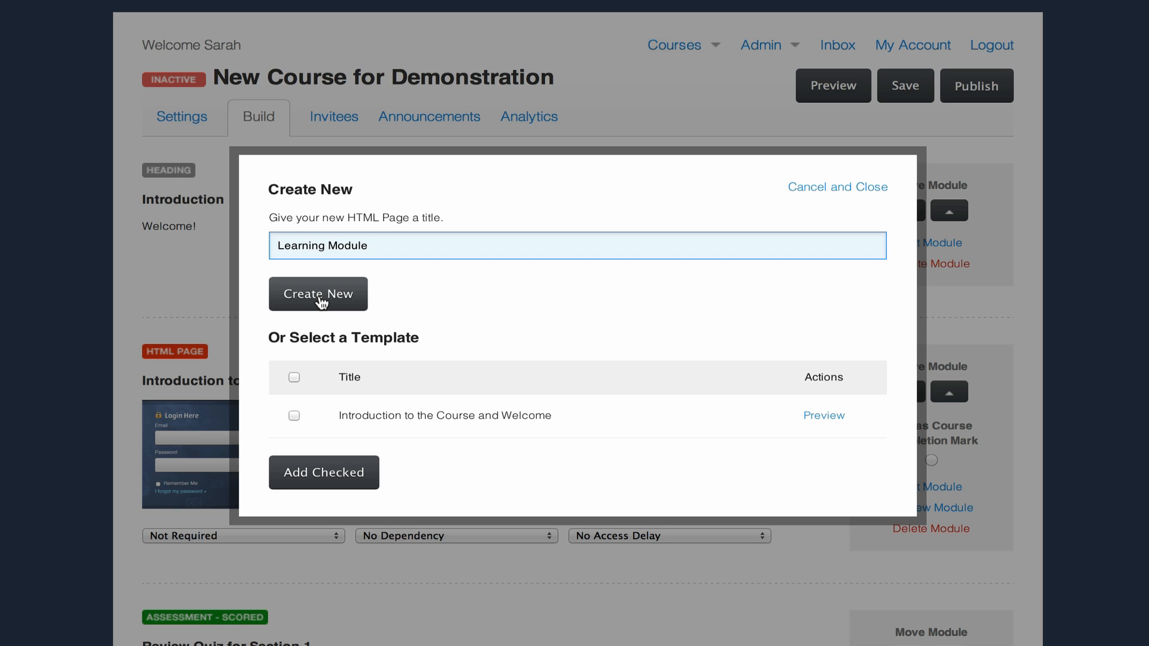
{"action": "left_click", "coordinate": [293, 416]}
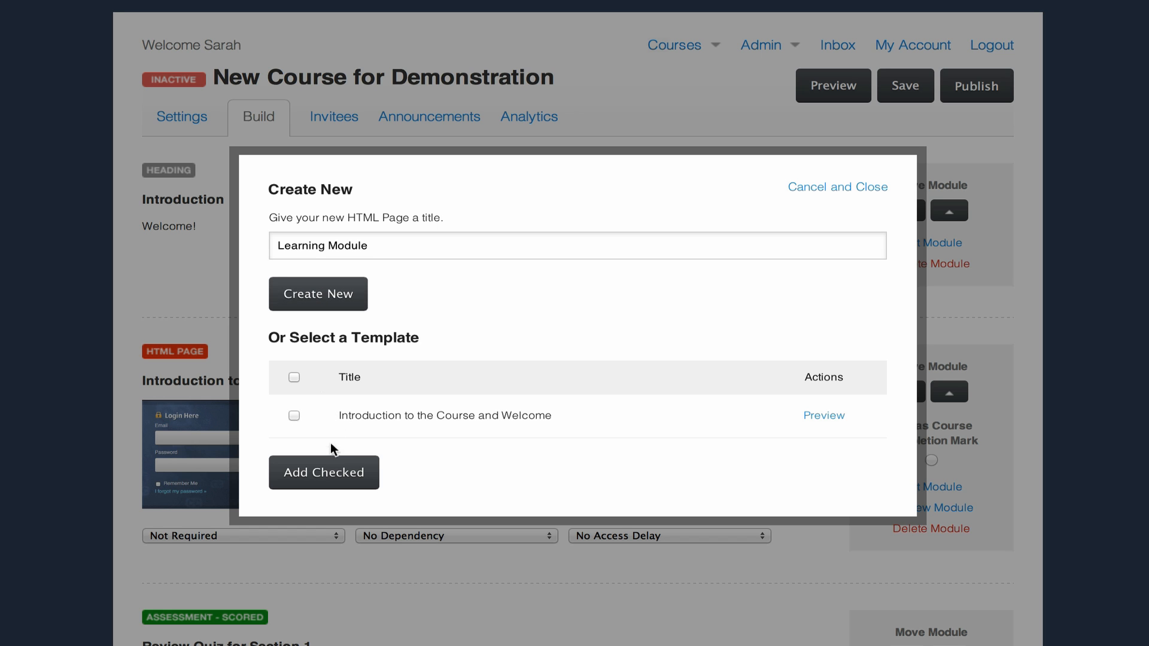
{"action": "left_click", "coordinate": [336, 295]}
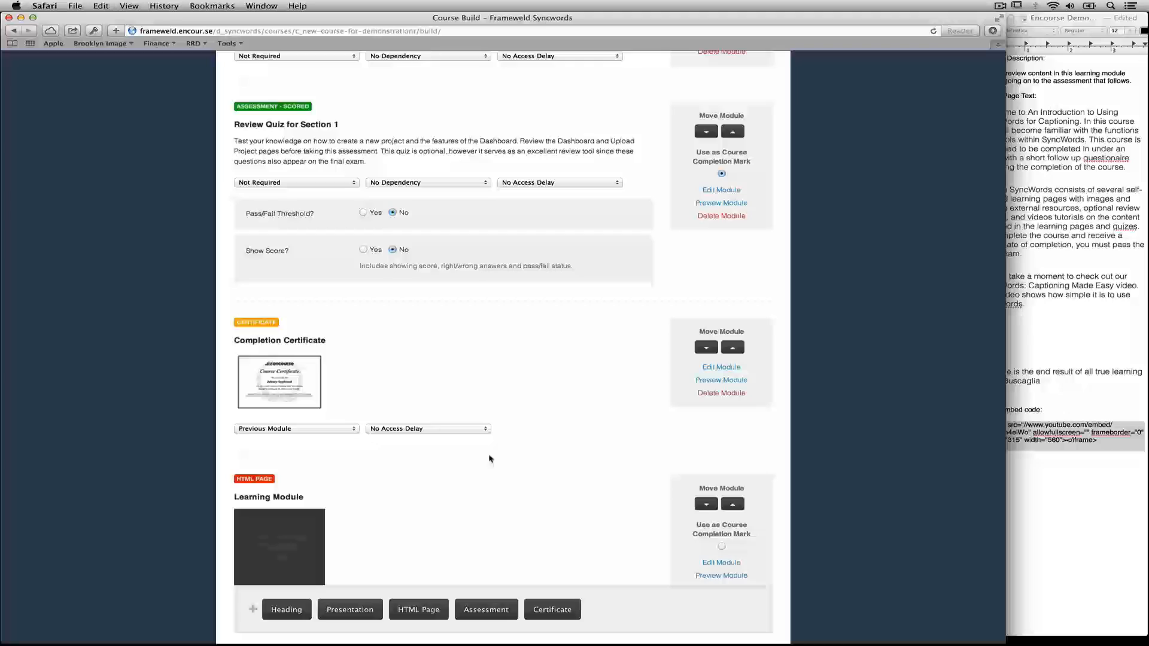
Review the requirement, dependency and access delay options available for the Learning Module
{"action": "scroll", "coordinate": [542, 459], "scroll_direction": "down", "scroll_amount": 3}
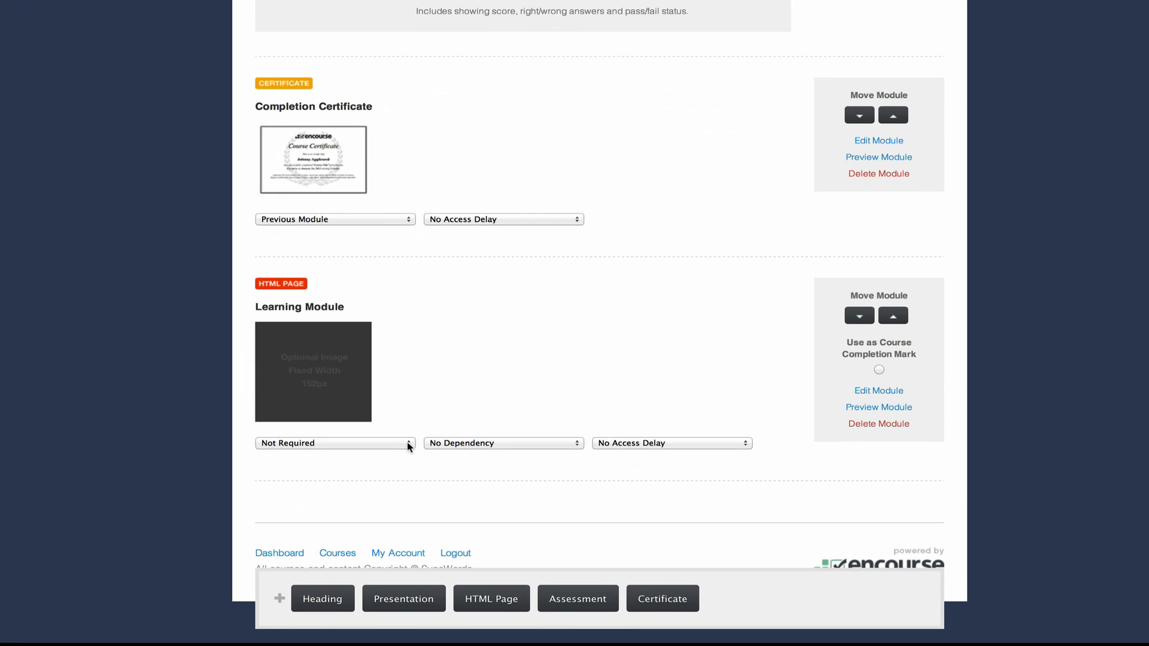
{"action": "left_click", "coordinate": [354, 487]}
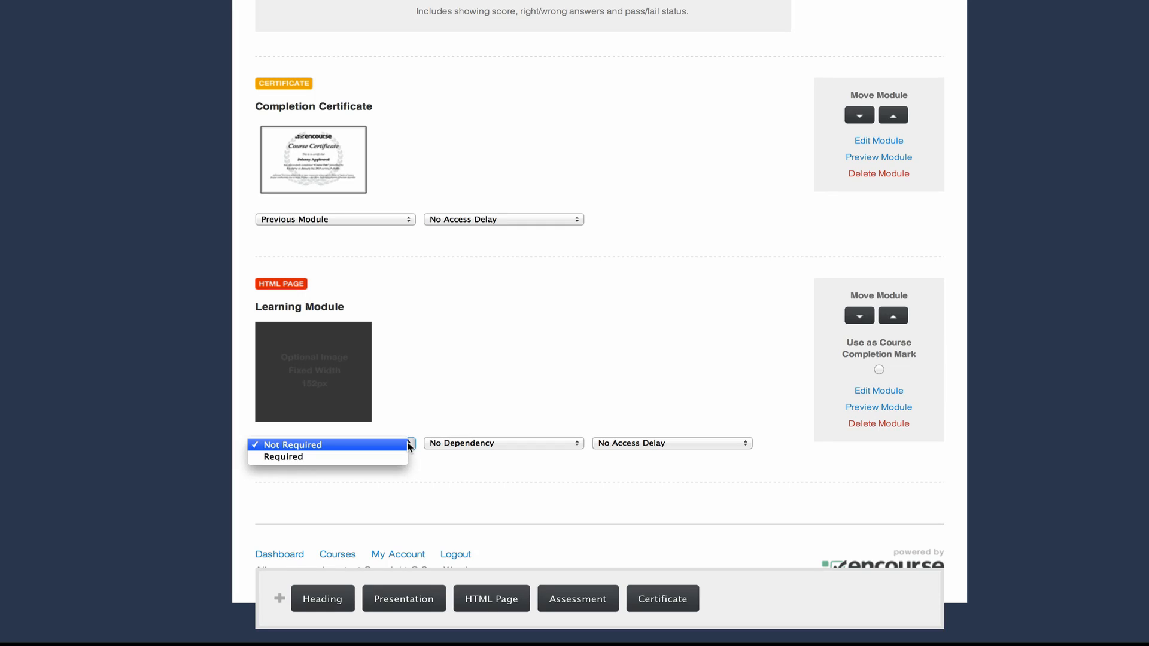
{"action": "left_click", "coordinate": [409, 446]}
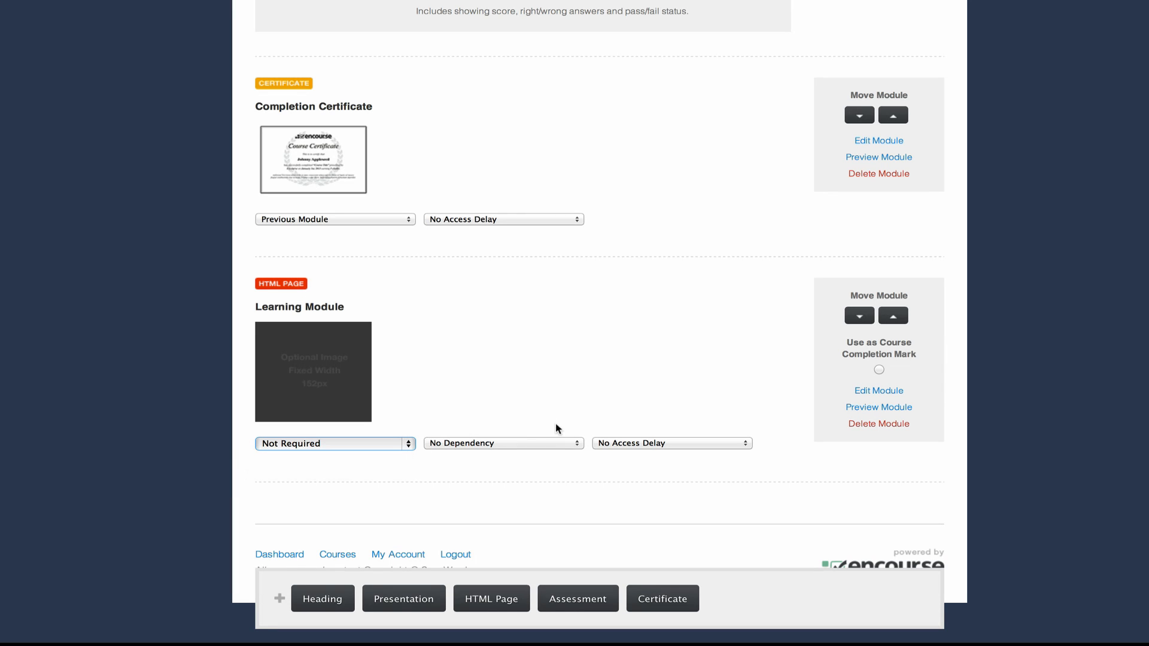
{"action": "left_click", "coordinate": [578, 447]}
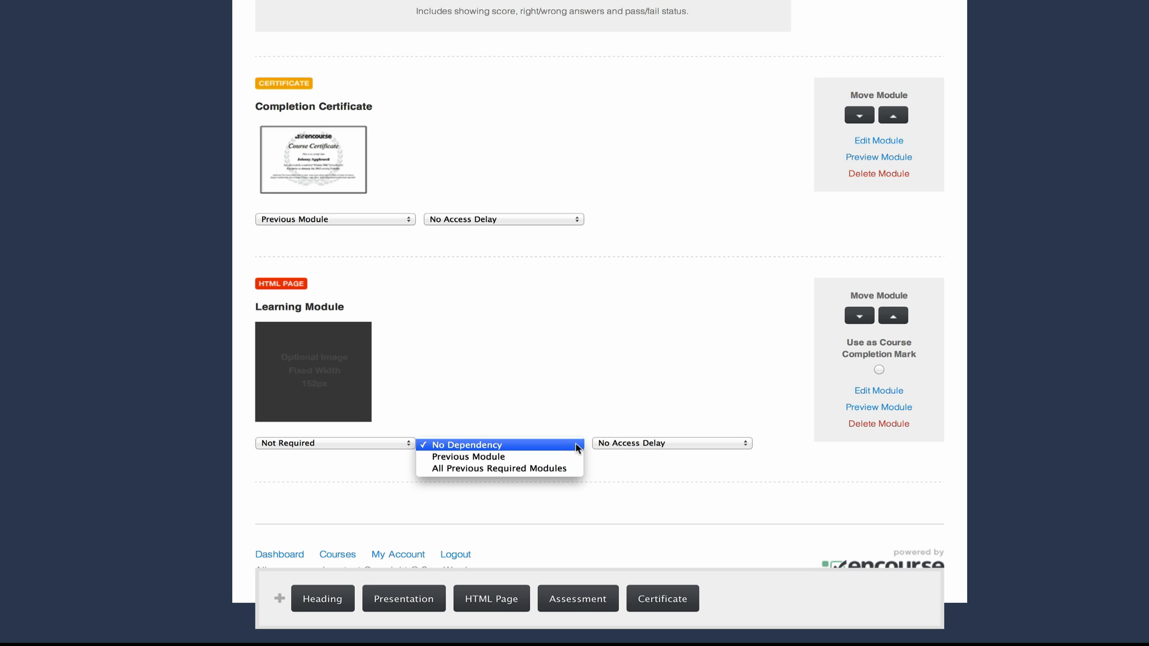
{"action": "left_click", "coordinate": [579, 447]}
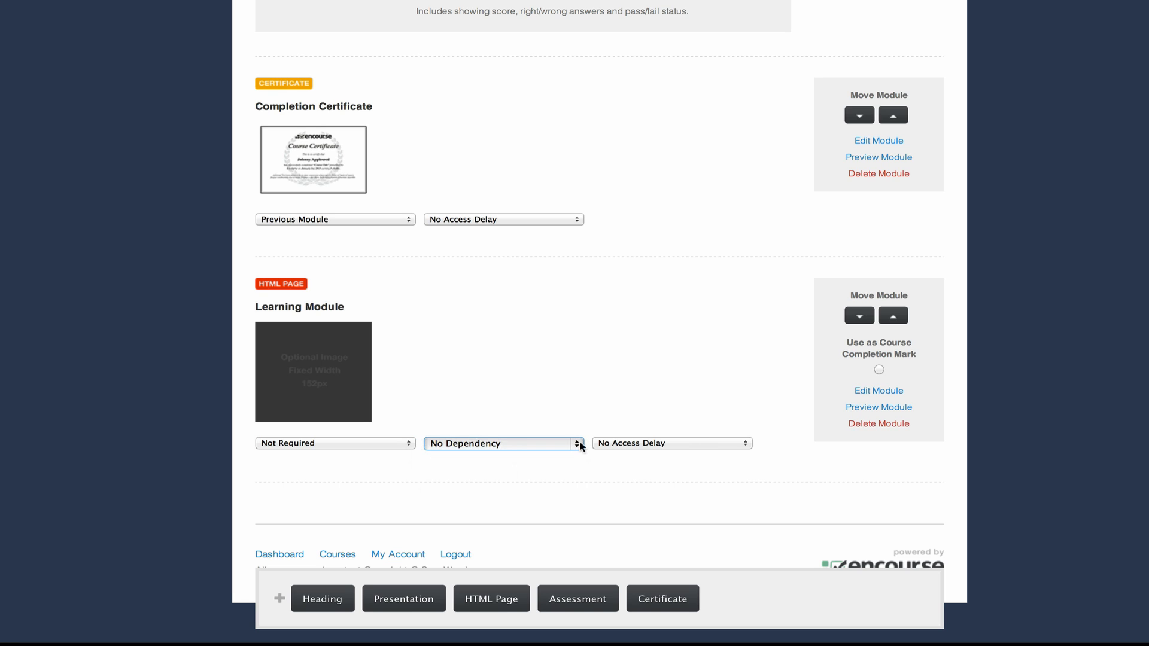
{"action": "left_click", "coordinate": [698, 443]}
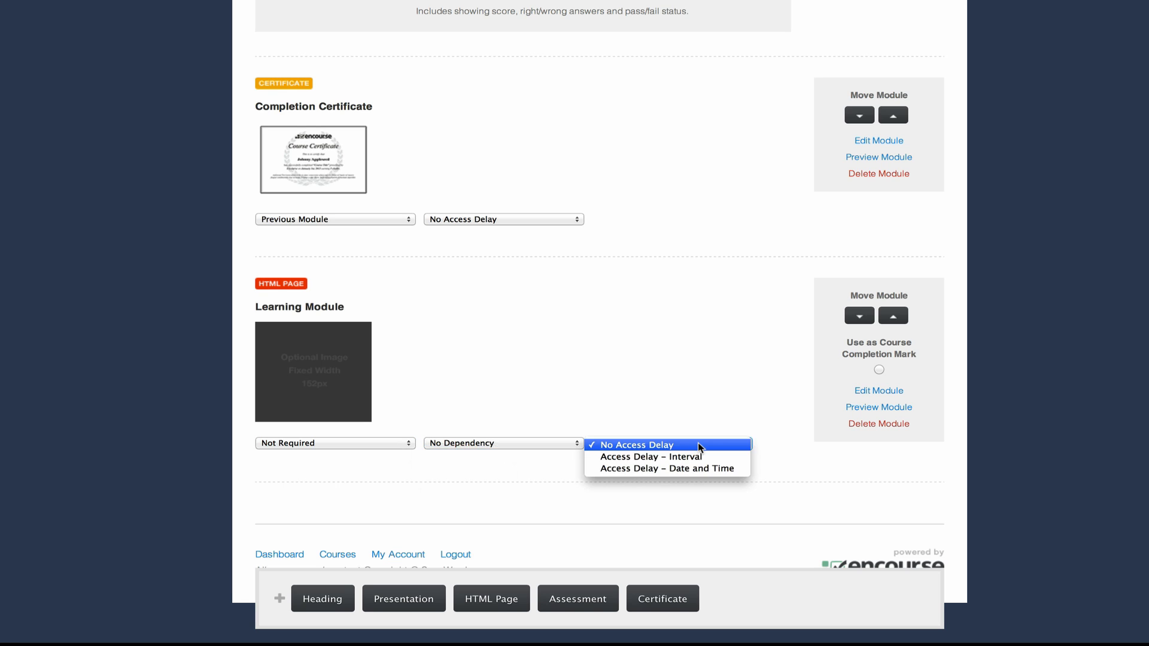
{"action": "left_click", "coordinate": [727, 486]}
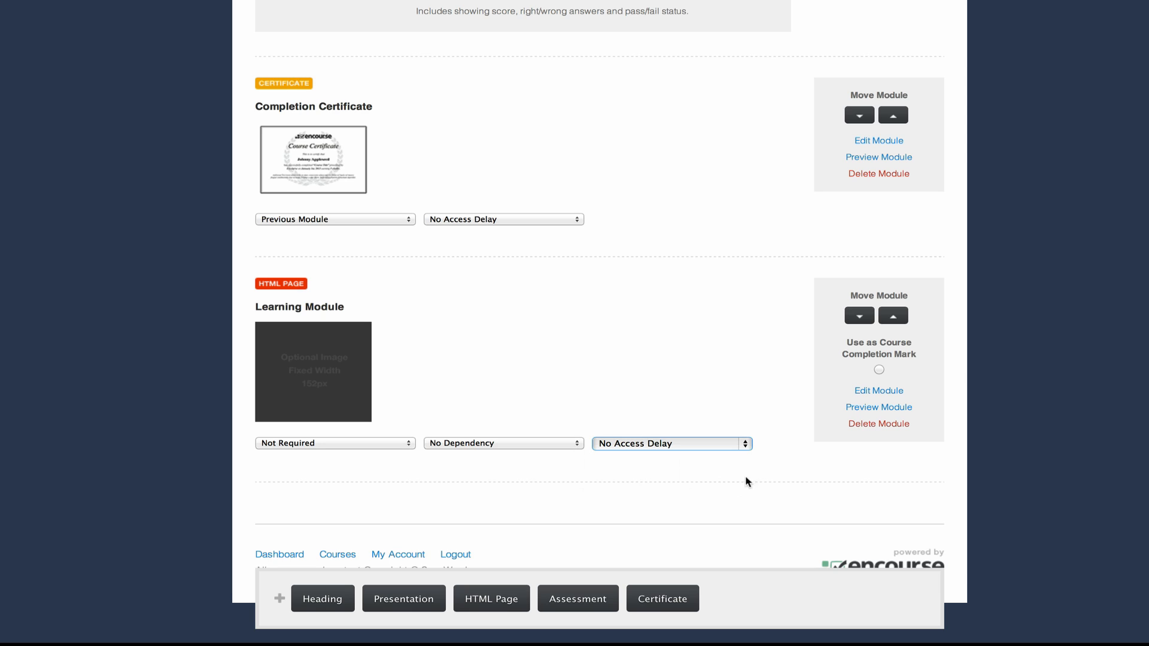
Open the Learning Module for editing and set its description to "Please review content in this learning module before going on to the assessment that follows."
{"action": "left_click", "coordinate": [865, 391]}
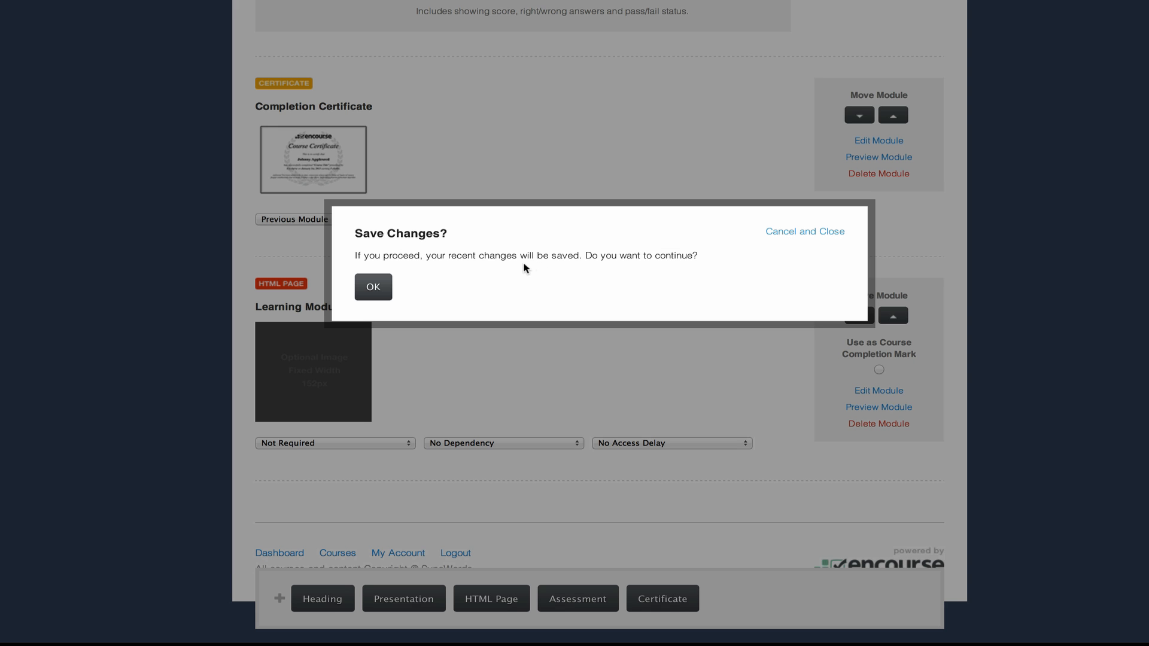
{"action": "left_click", "coordinate": [374, 287]}
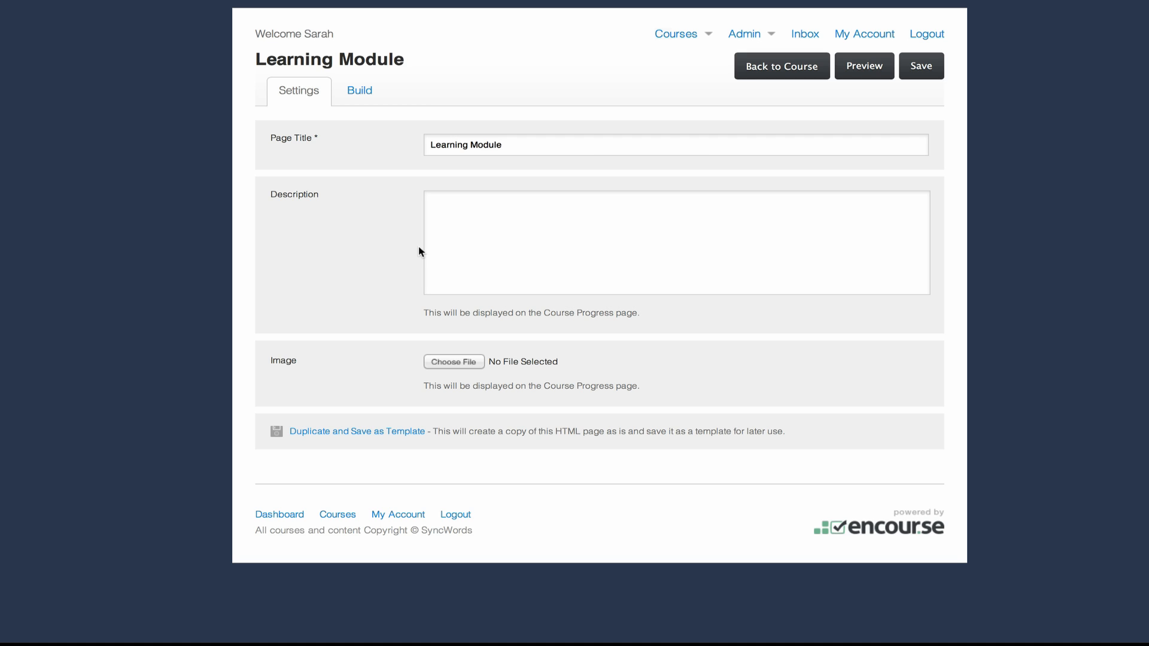
{"action": "left_click", "coordinate": [705, 220]}
{"action": "type", "text": "Please review content in this learning module before going on to the assessment that follows."}
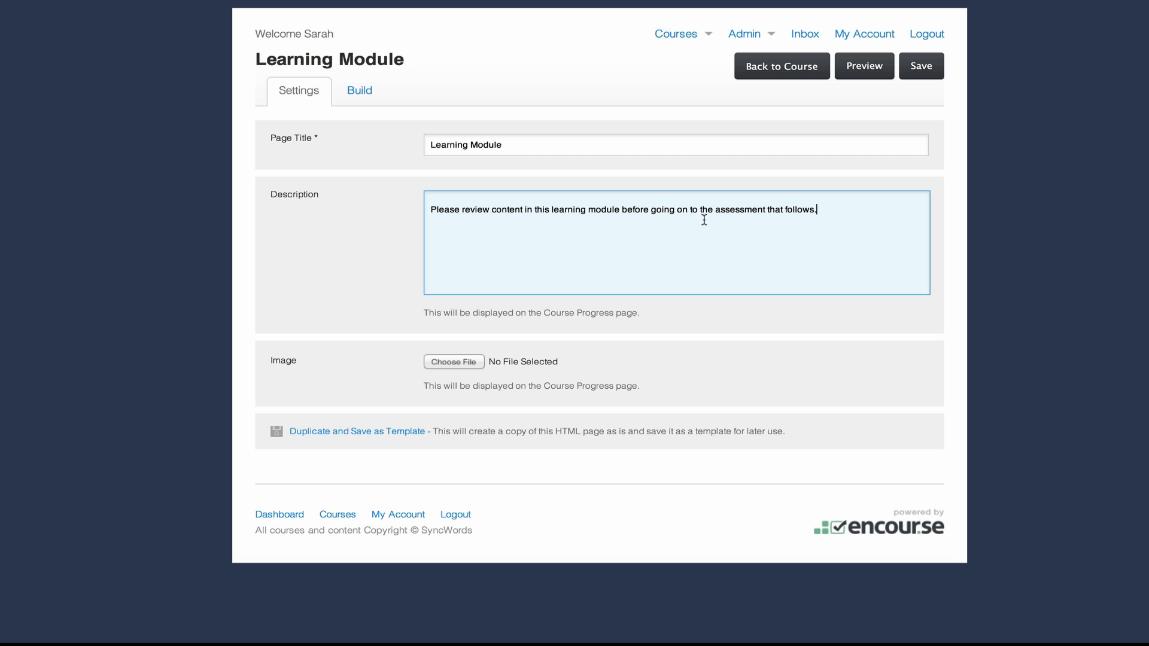
Attach the "sw sync" file from the Desktop as the Learning Module's image and save the page settings
{"action": "left_click", "coordinate": [460, 366]}
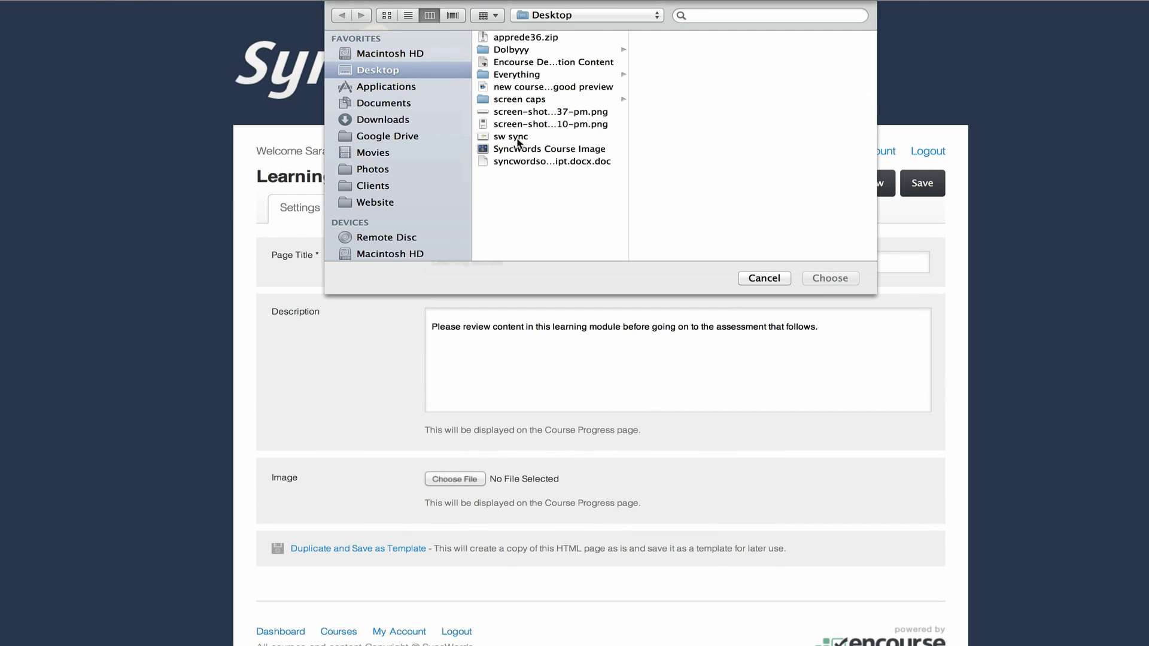
{"action": "left_click", "coordinate": [519, 142]}
{"action": "left_click", "coordinate": [830, 278]}
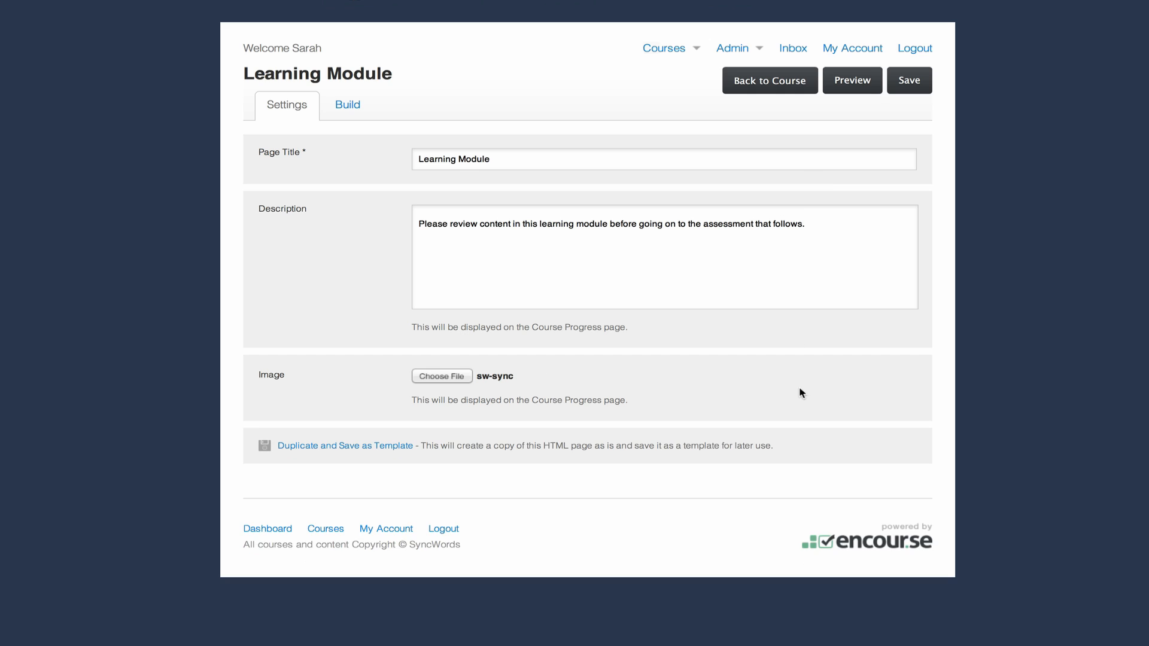
{"action": "left_click", "coordinate": [912, 82]}
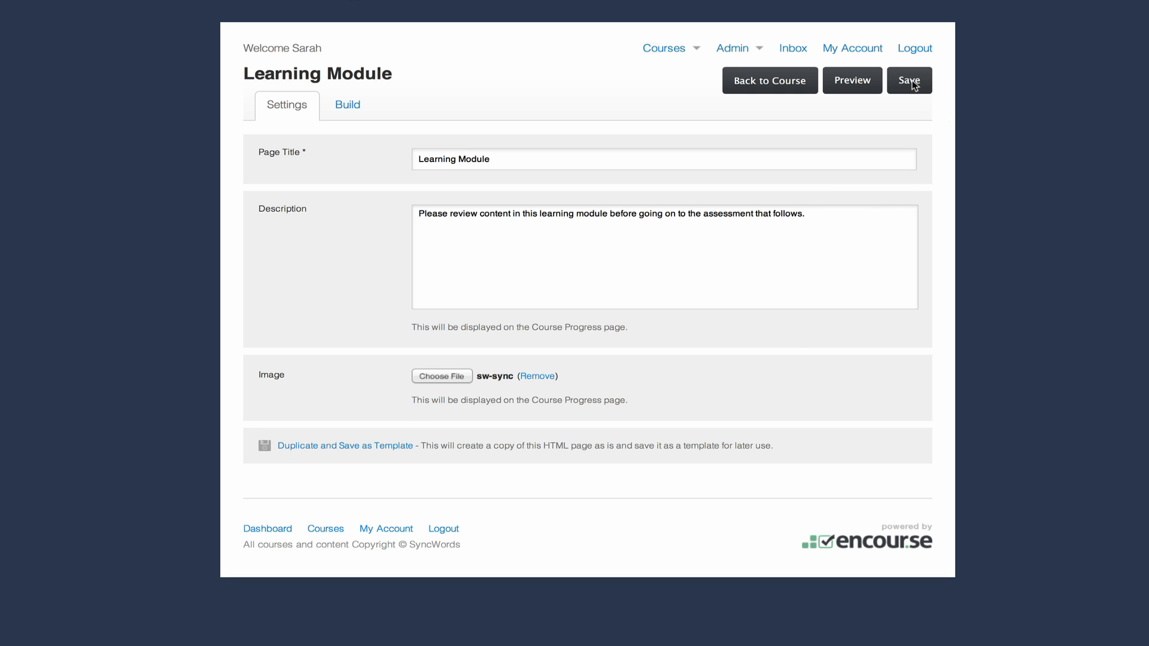
Add an H1 (24px) heading reading "Section 1" to the Learning Module's page content
{"action": "left_click", "coordinate": [344, 106]}
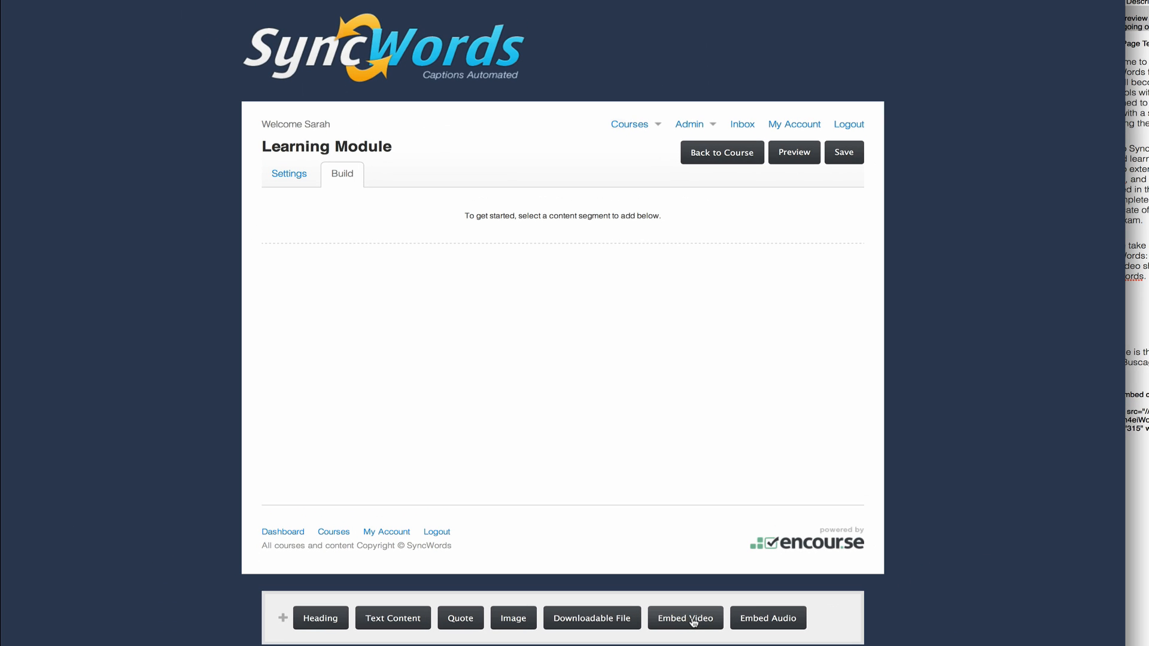
{"action": "left_click", "coordinate": [303, 618]}
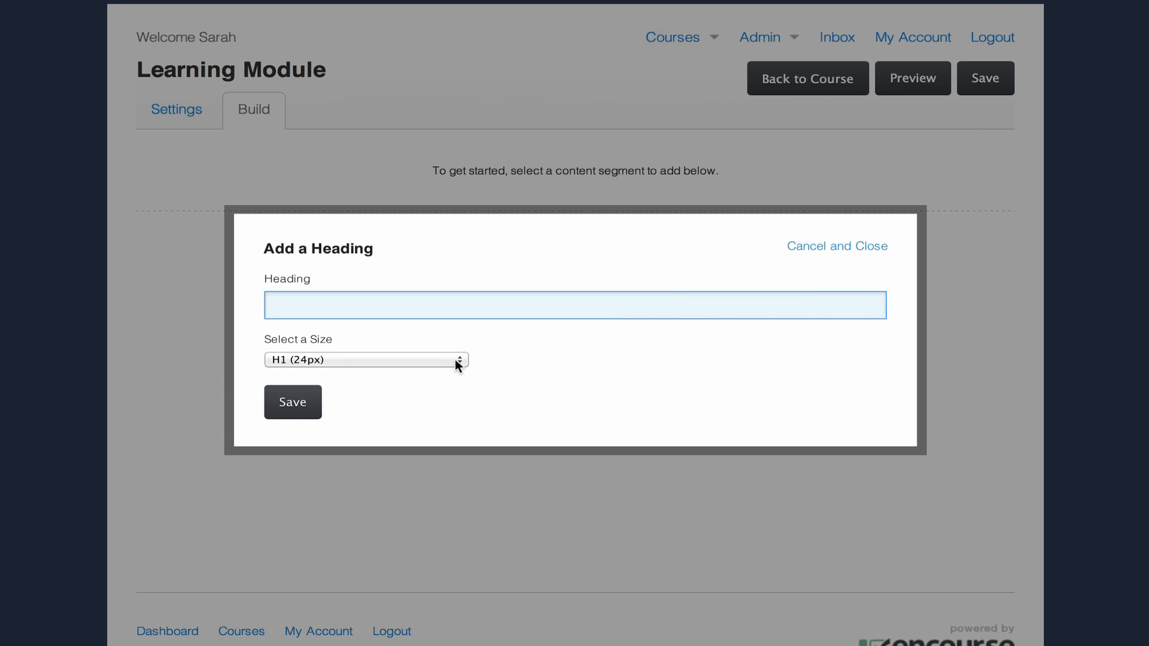
{"action": "left_click", "coordinate": [464, 358]}
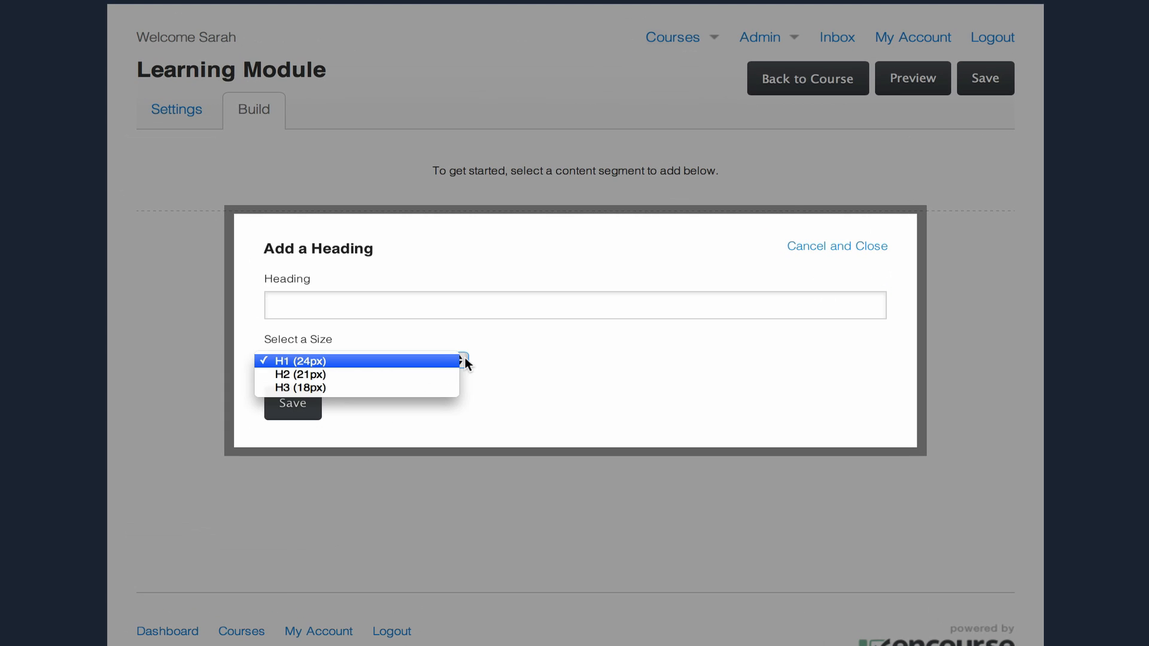
{"action": "left_click", "coordinate": [465, 358]}
{"action": "left_click", "coordinate": [447, 310]}
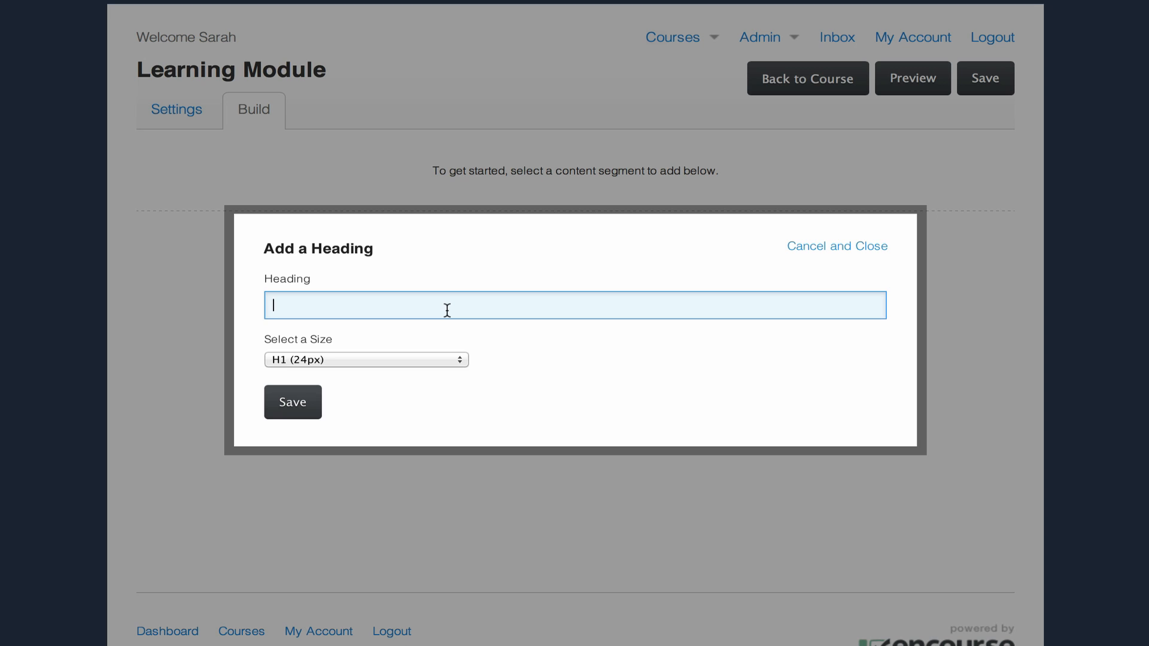
{"action": "type", "text": "Sect"}
{"action": "type", "text": "1"}
{"action": "left_click", "coordinate": [285, 418]}
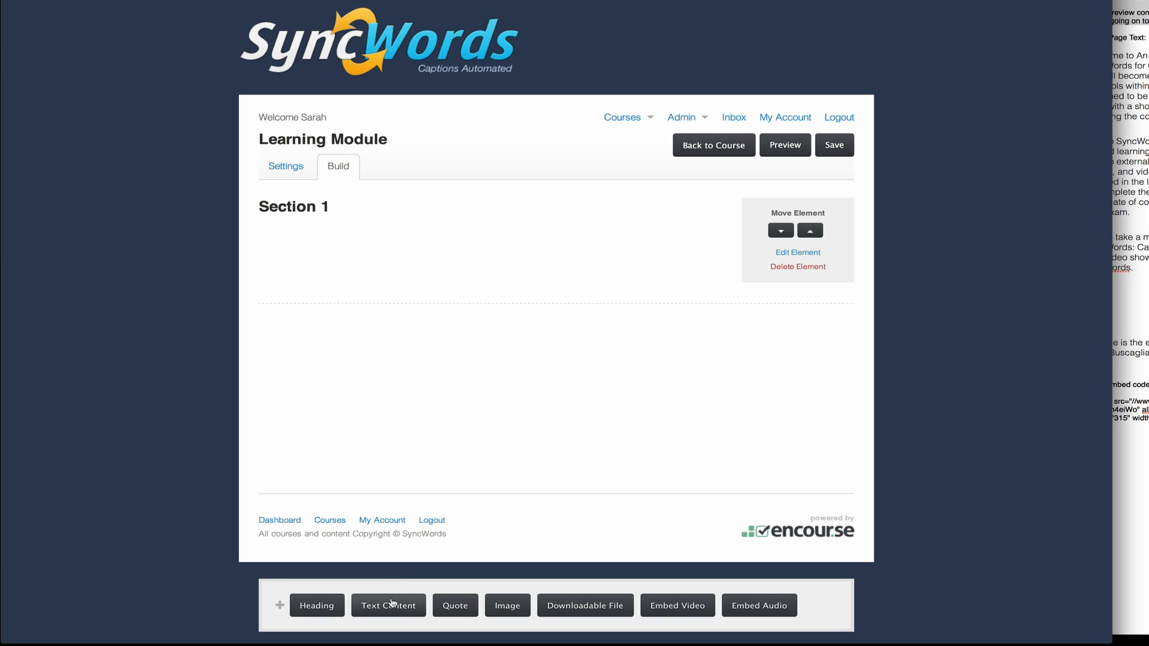
Start a text content element and fill it with the three-paragraph HTML Page Text copied from the notes document
{"action": "left_click", "coordinate": [390, 606]}
{"action": "left_click", "coordinate": [1130, 249]}
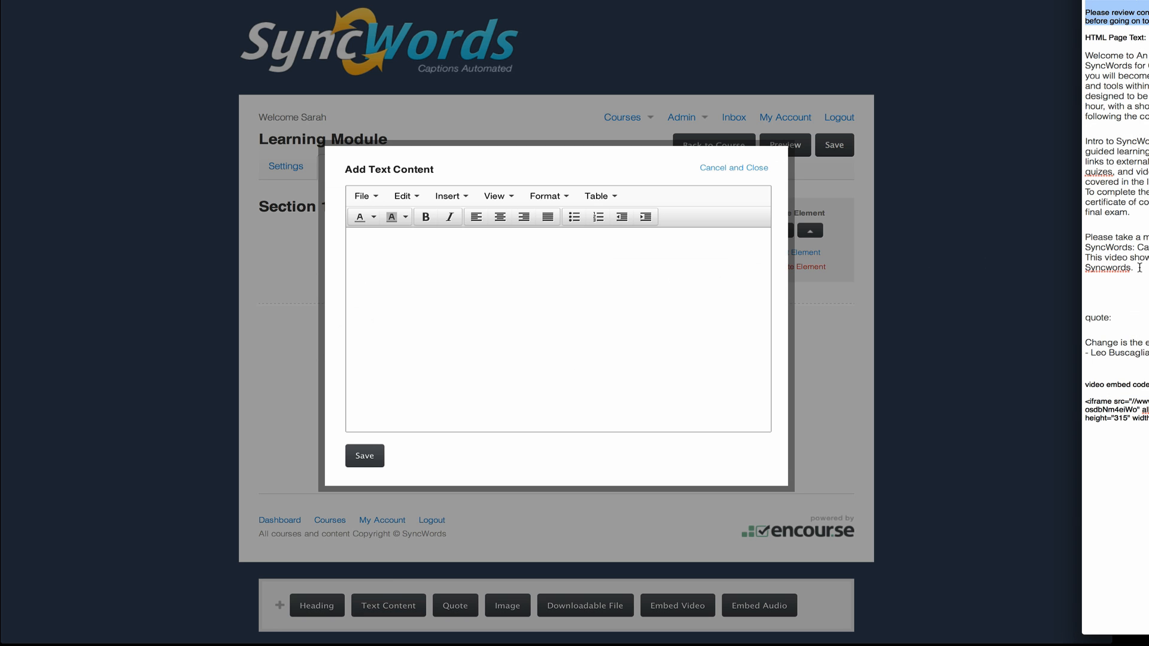
{"action": "left_click_drag", "start_coordinate": [1140, 268], "coordinate": [1081, 48]}
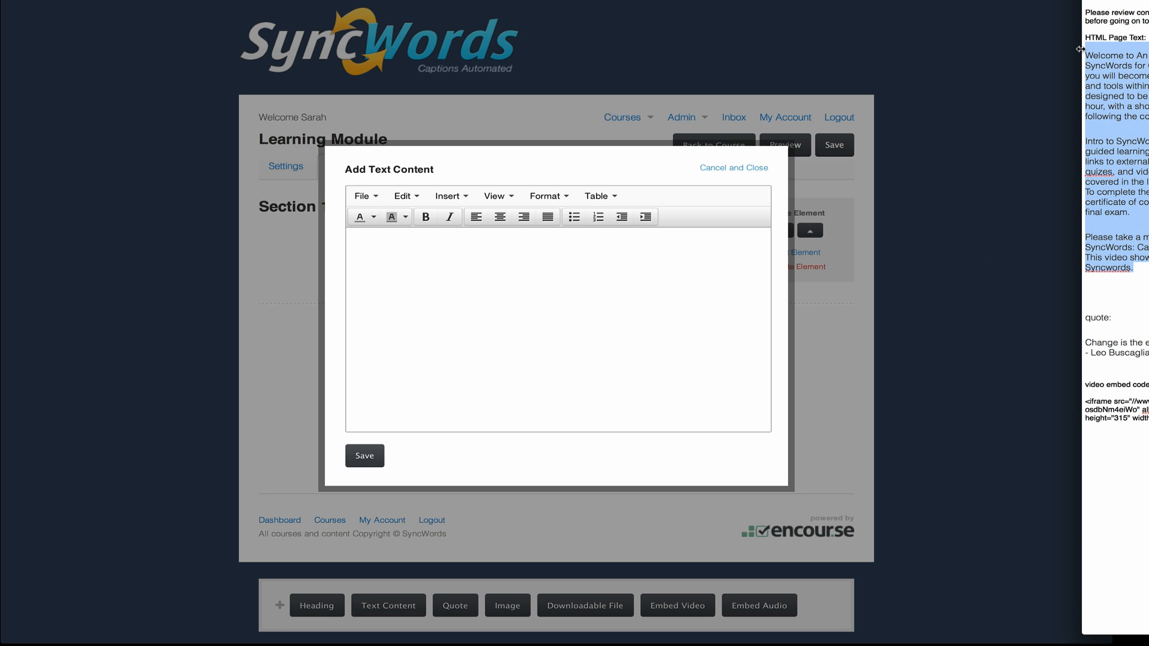
{"action": "left_click", "coordinate": [733, 337]}
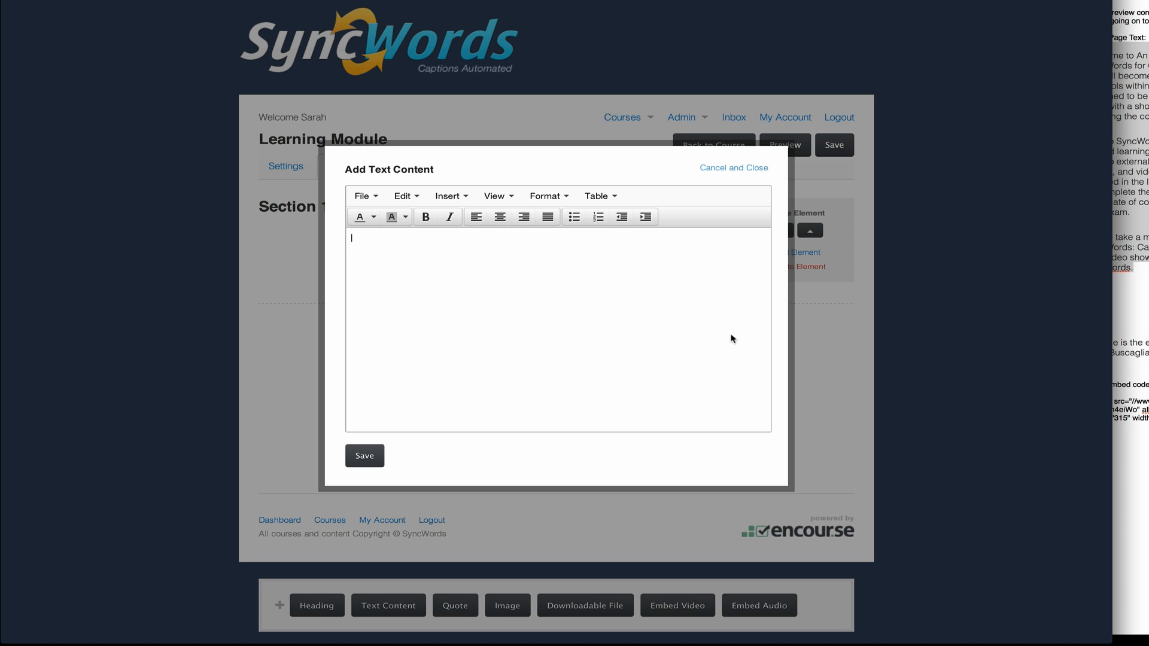
{"action": "type", "text": "Welcome to An Introduction to Using SyncWords for Captioning. In this course you will become familiar with the functions and tools within SyncWords. This course is designed to be completed in under an hour, with a short follow up questionaire following the completion of the course. Intro to SyncWords consists of several self-guided learning pages with images and links to external resources, optional review quizes, and videos tutorials on the content covered in the learning pages and quizes. To complete the course and receive a certificate of completion, you must pass the final exam. Please take a moment to check out our SyncWords: Captioning Made Easy video. This video shows how simple it is to use Syncwords."}
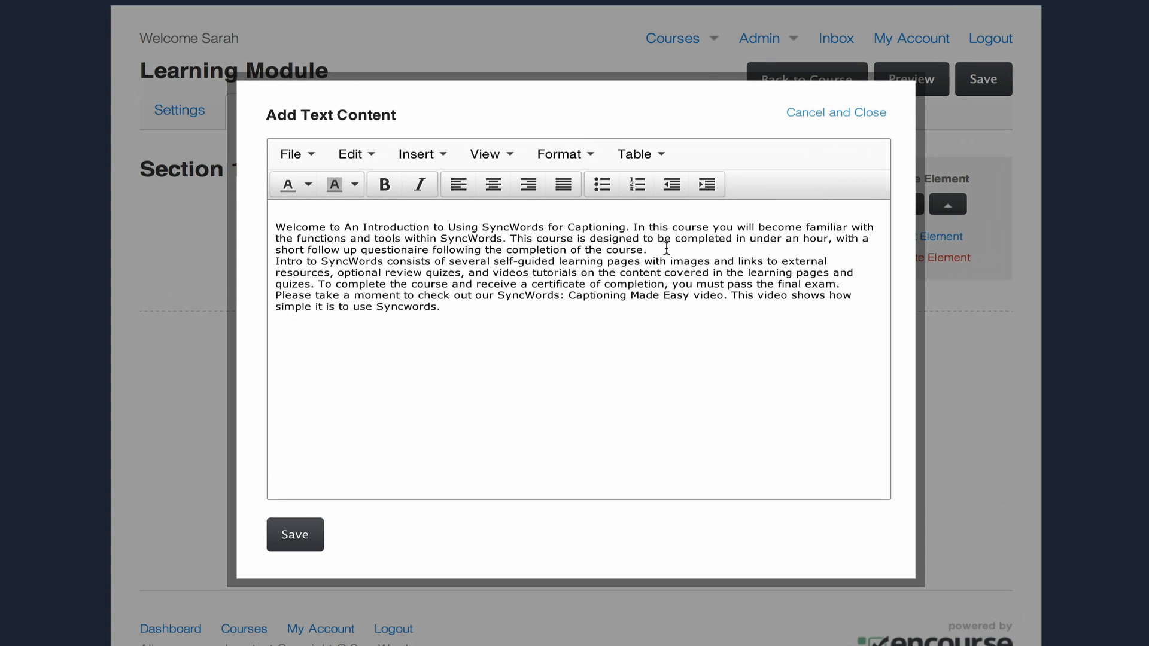
Separate the three pasted paragraphs with line breaks before "Intro to SyncWords" and "Please take a moment"
{"action": "left_click", "coordinate": [666, 247]}
{"action": "key", "text": "Return"}
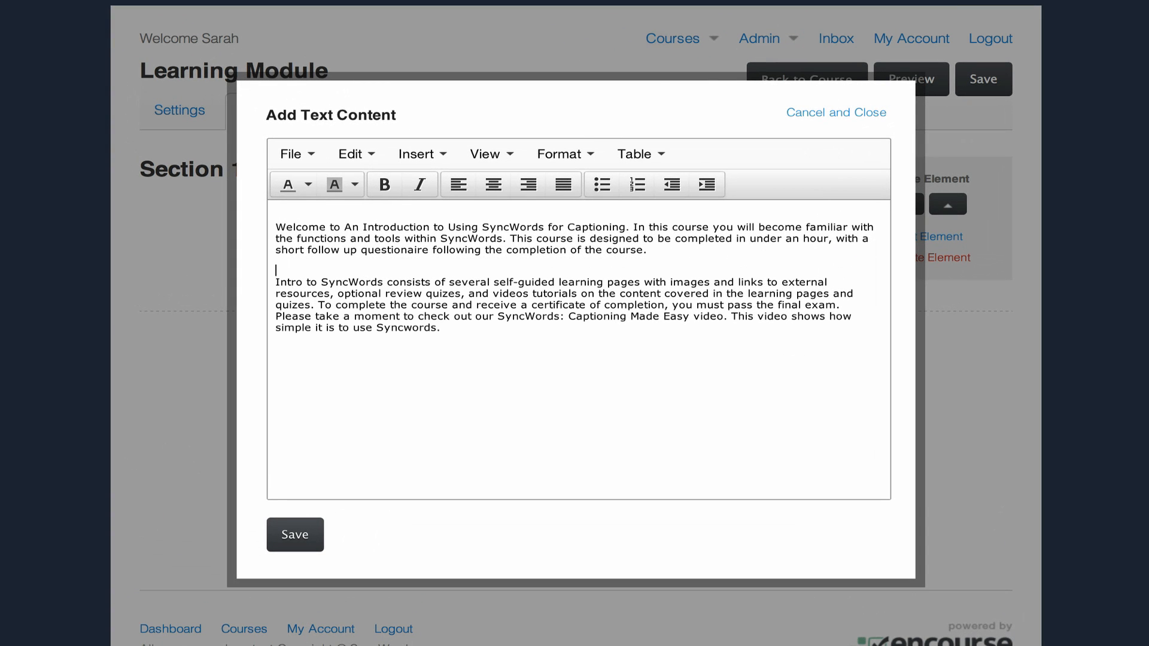
{"action": "left_click", "coordinate": [275, 316]}
{"action": "key", "text": "Return"}
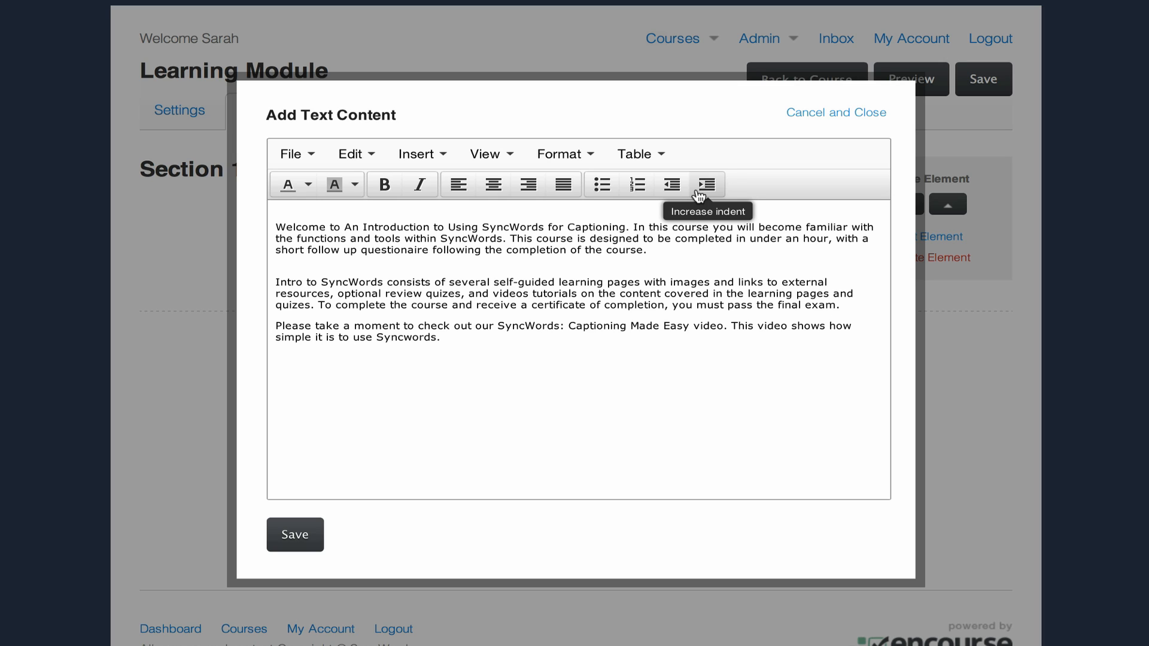
Review the text editor's editing, link and table options without applying any, and save the text content element
{"action": "left_click", "coordinate": [358, 155]}
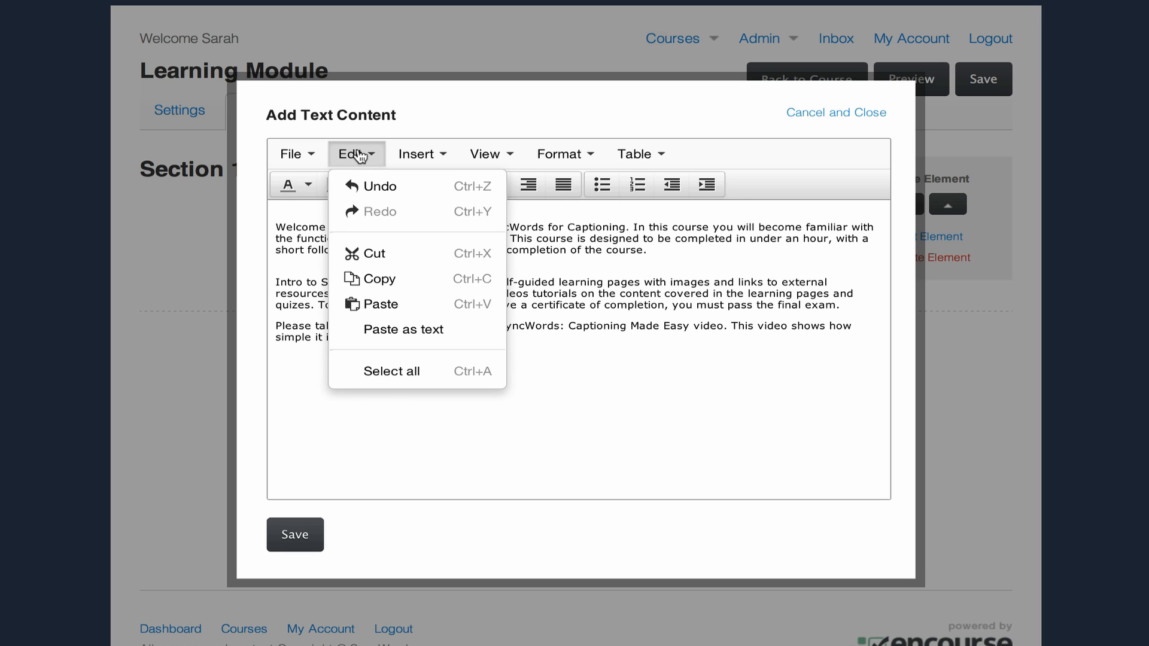
{"action": "mouse_move", "coordinate": [417, 158]}
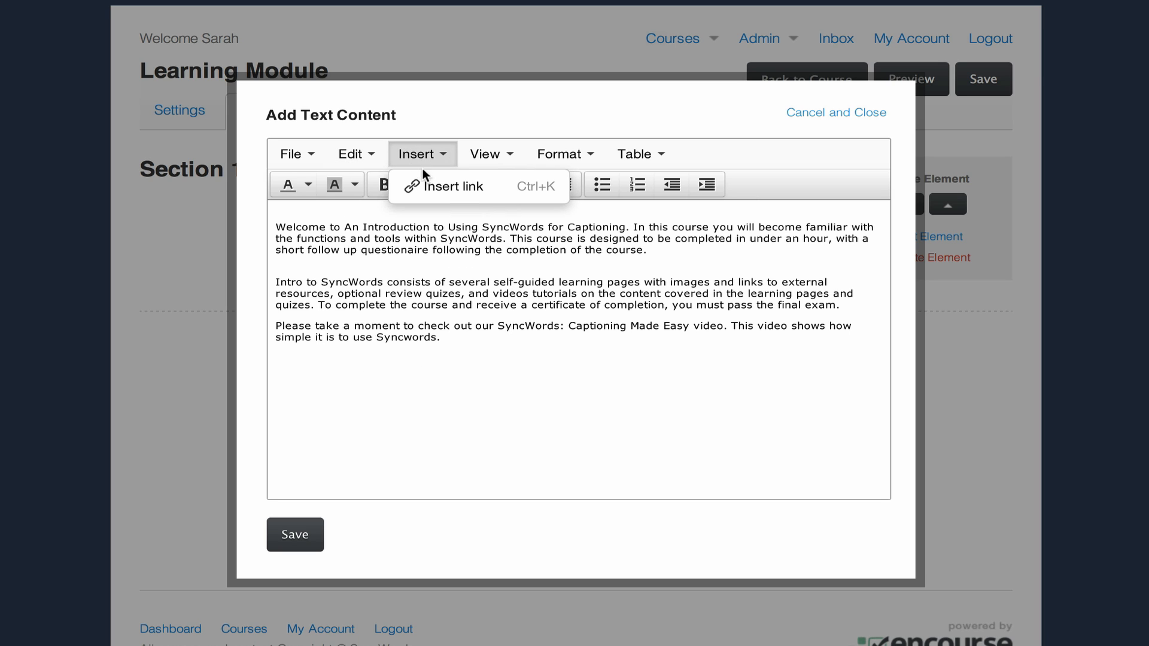
{"action": "left_click", "coordinate": [428, 186]}
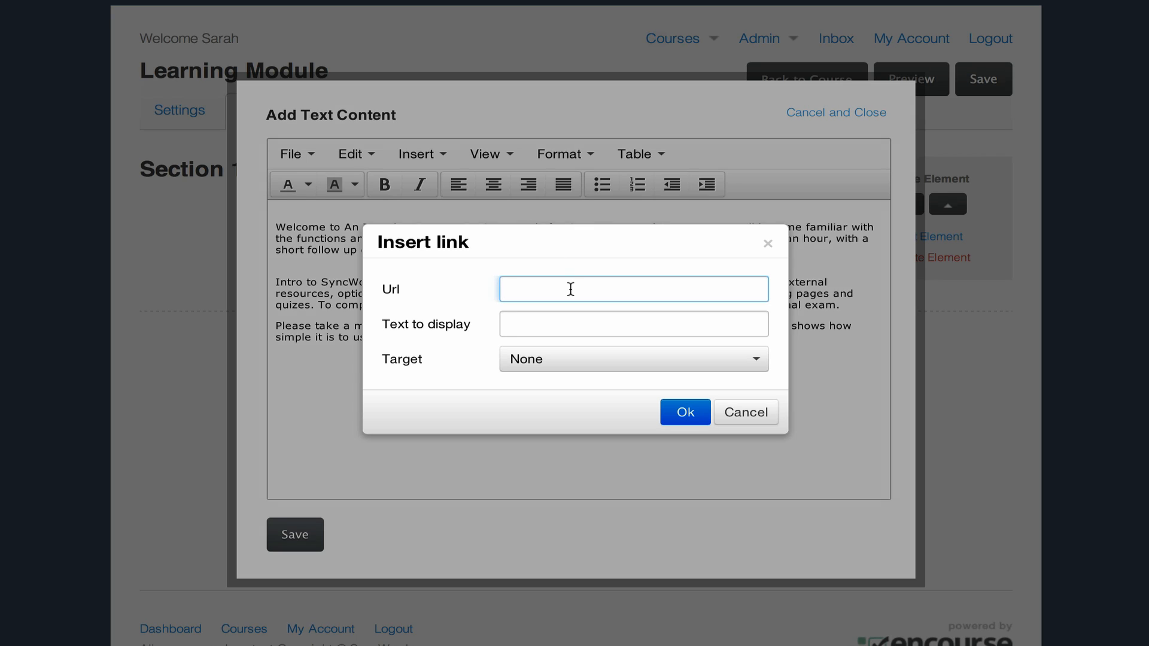
{"action": "left_click", "coordinate": [745, 412]}
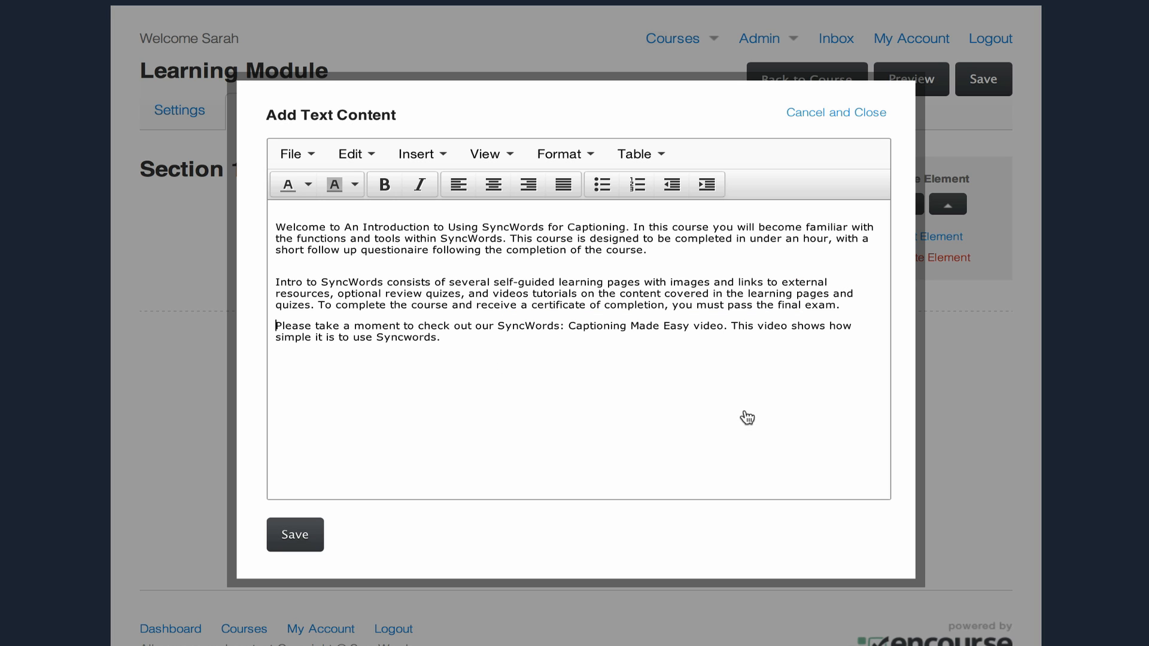
{"action": "left_click", "coordinate": [628, 154]}
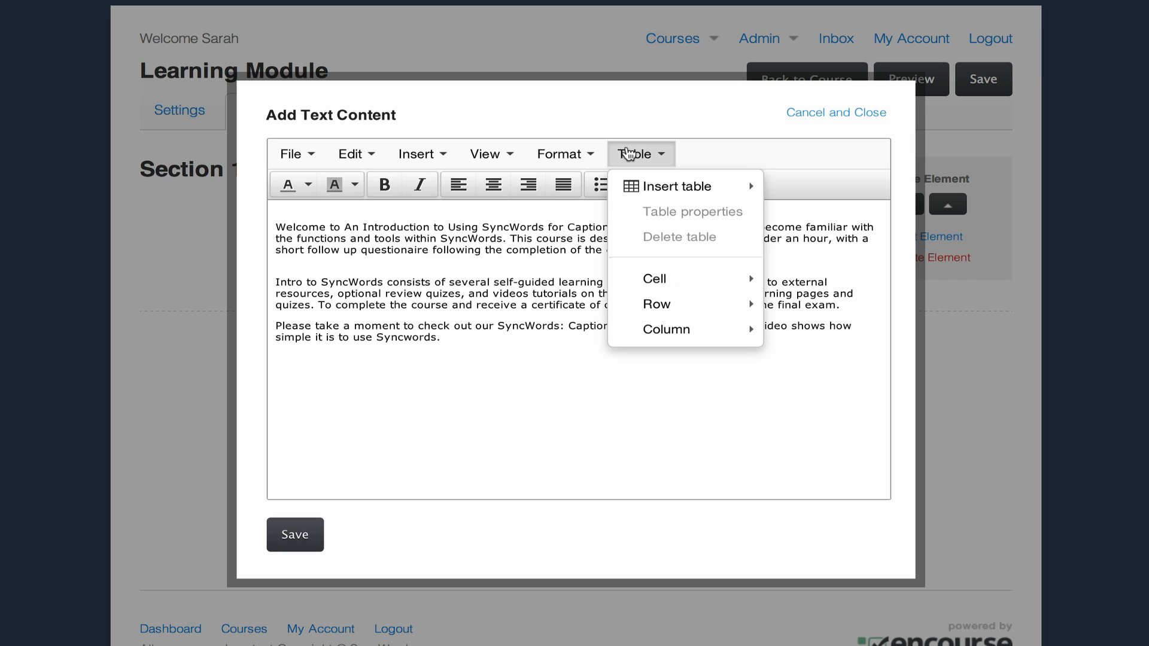
{"action": "left_click", "coordinate": [499, 401]}
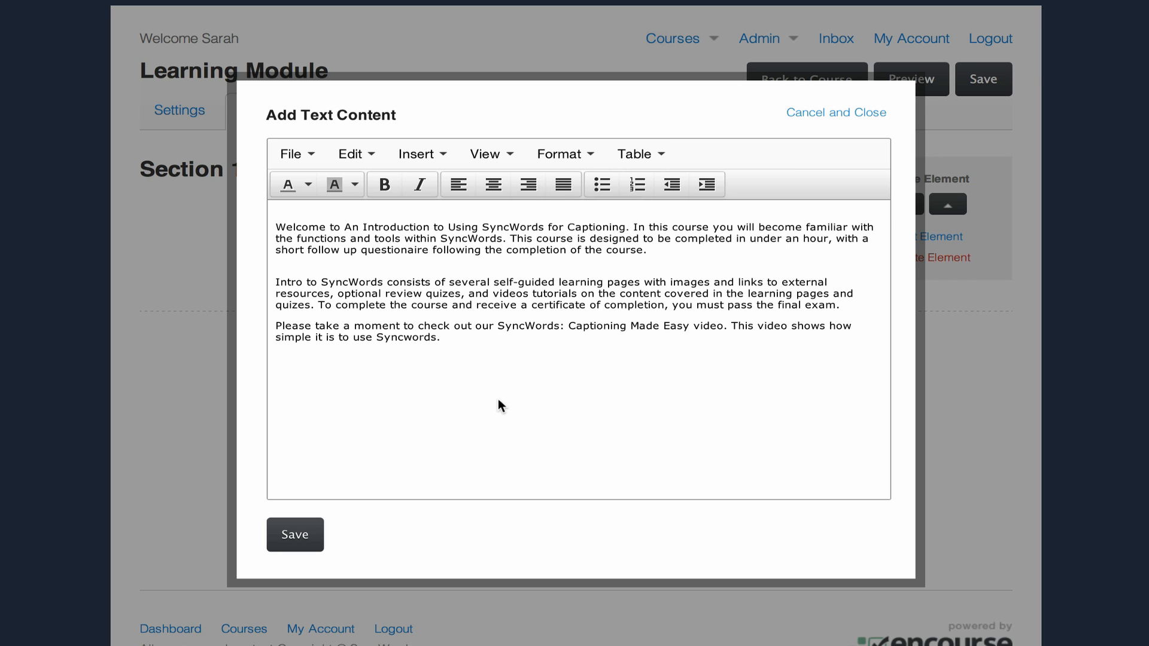
{"action": "left_click", "coordinate": [303, 538]}
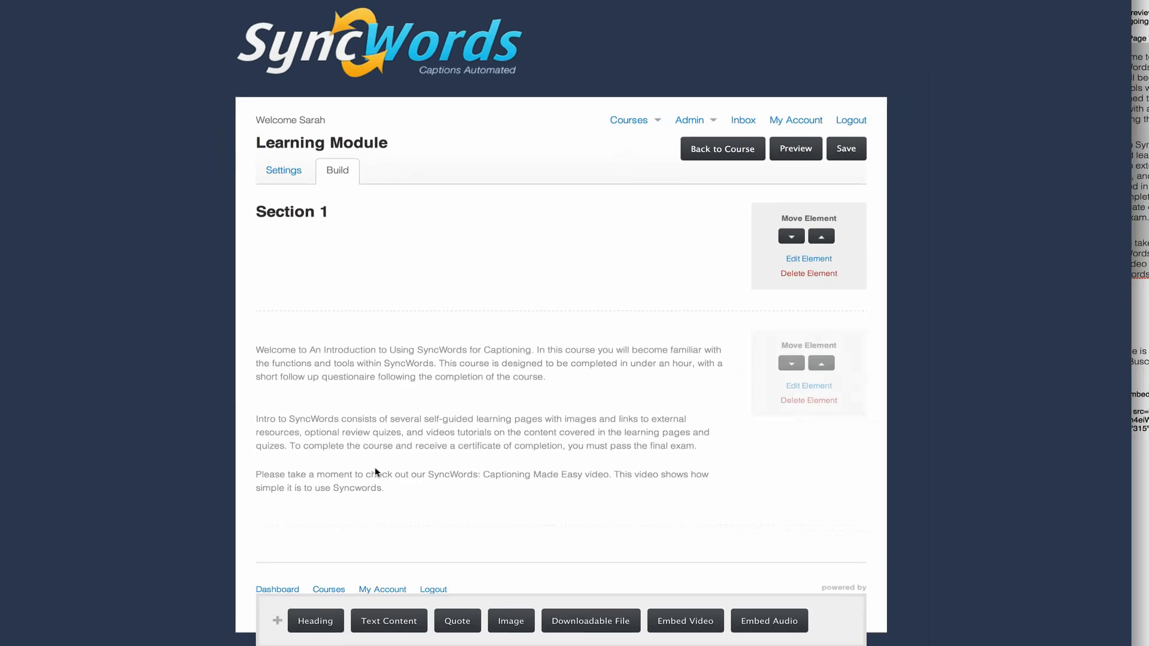
Add a quote element reading "Change is the end result of all true learning - Leo Buscaglia" and save it
{"action": "scroll", "coordinate": [378, 470], "scroll_direction": "down", "scroll_amount": 1}
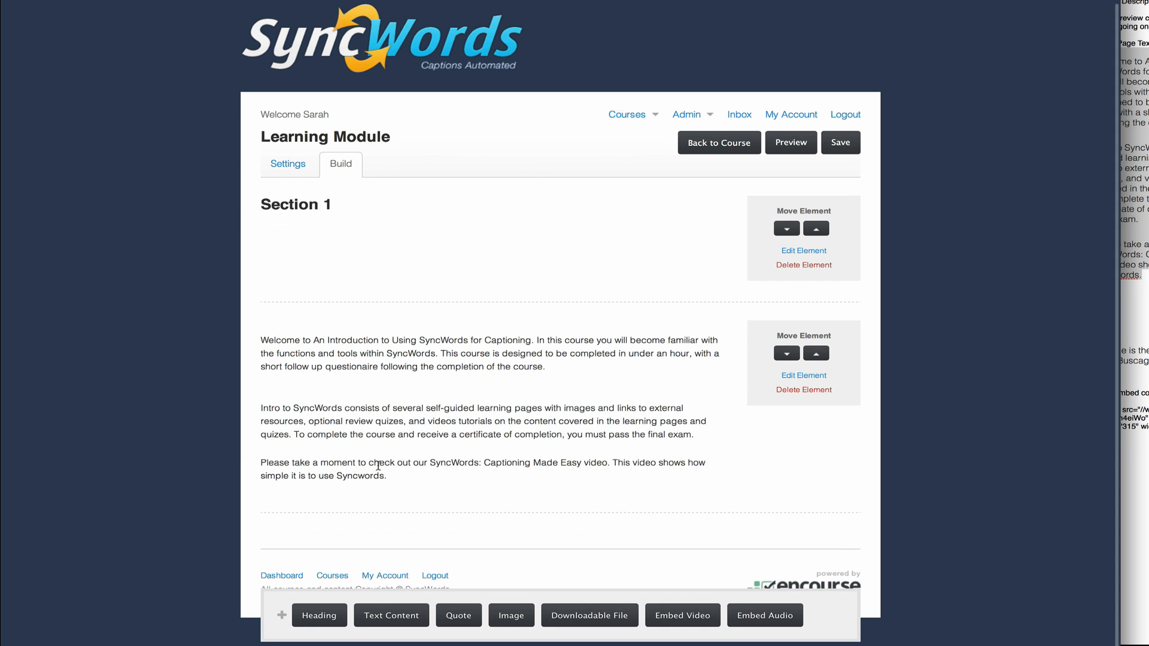
{"action": "left_click", "coordinate": [458, 620]}
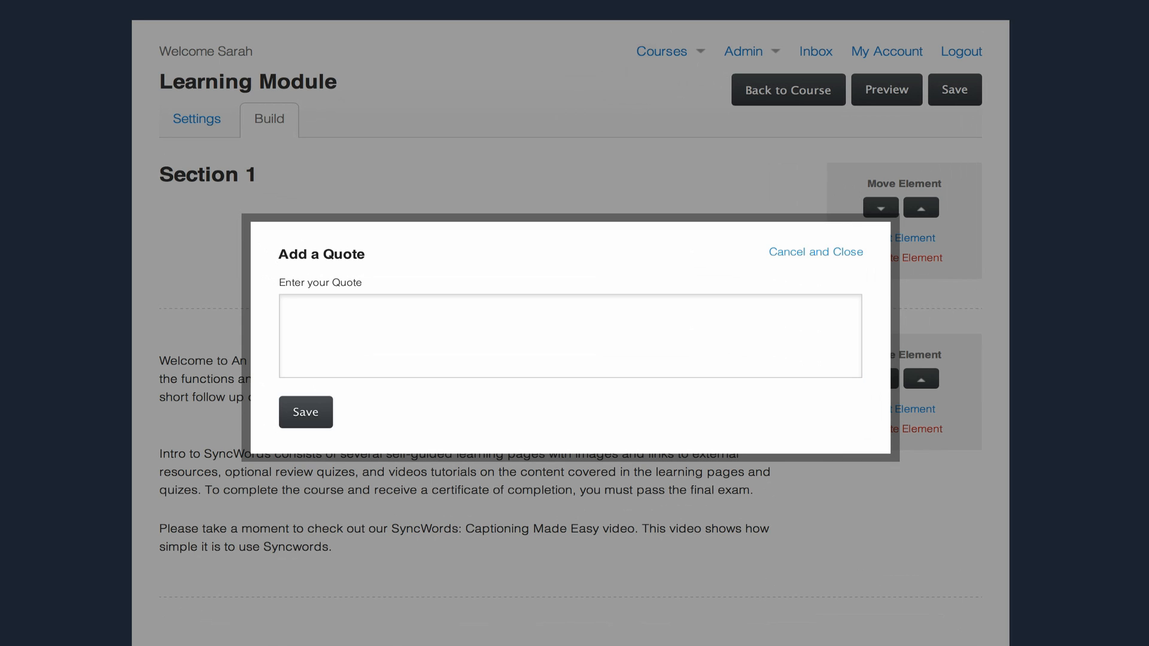
{"action": "left_click", "coordinate": [577, 332]}
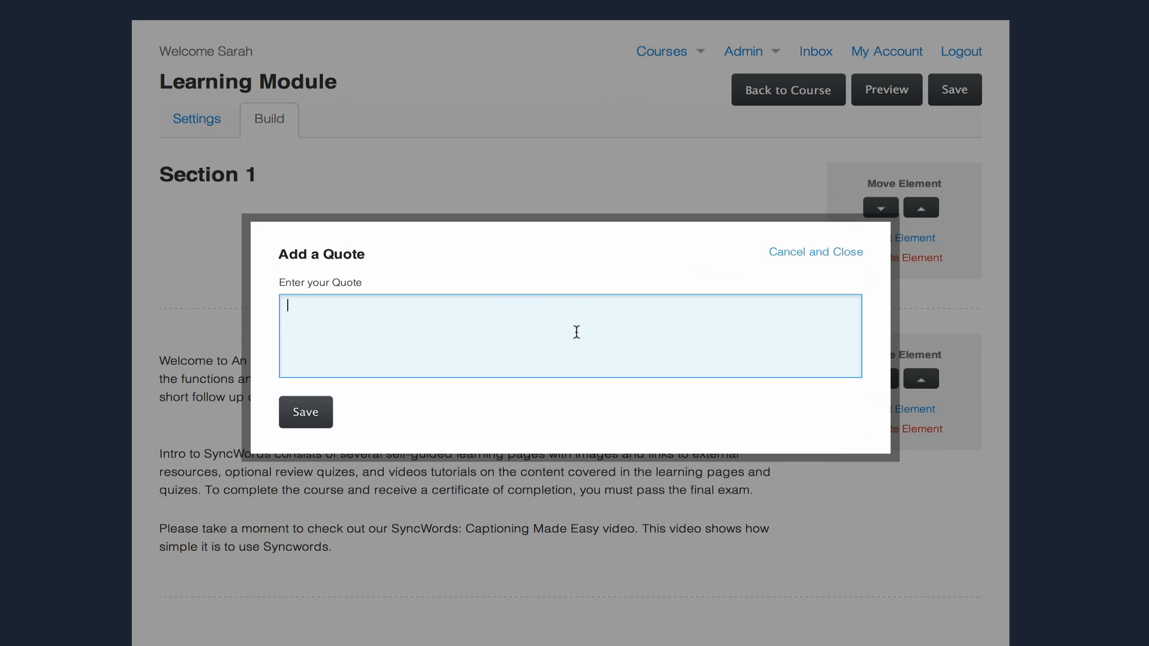
{"action": "type", "text": "Change is the end result of all true learning - Leo Buscaglia"}
{"action": "left_click", "coordinate": [296, 416]}
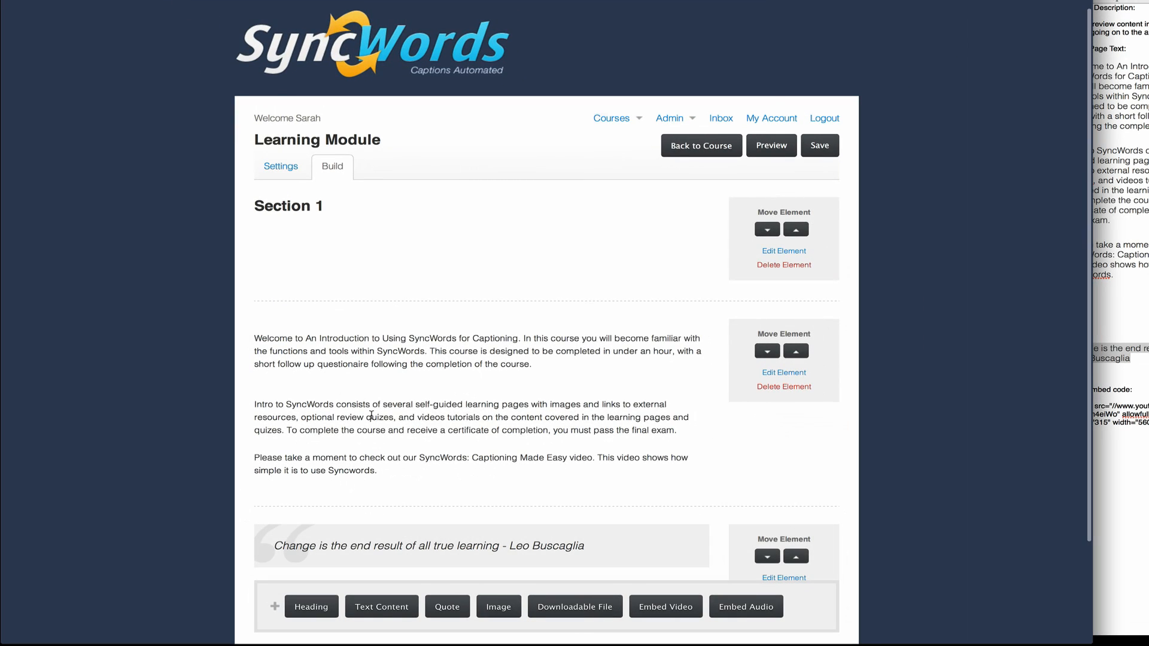
Start an image element below the quote and choose screen-shot-2013-10-08-at-12610-pm from the Desktop as its file
{"action": "scroll", "coordinate": [371, 415], "scroll_direction": "down", "scroll_amount": 3}
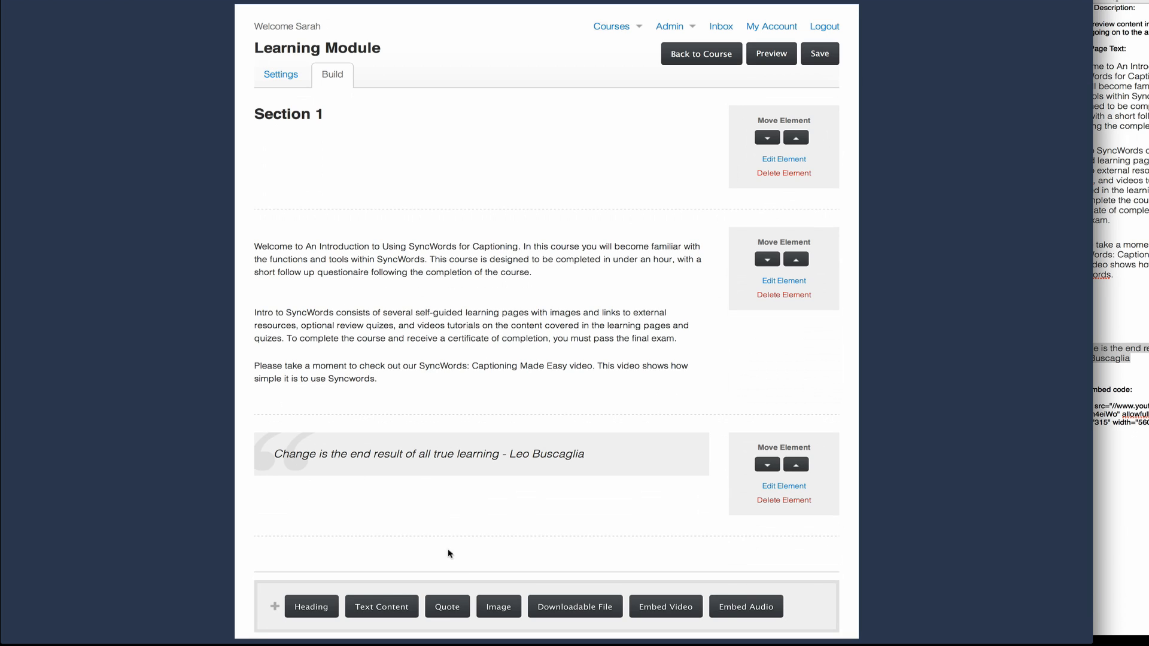
{"action": "left_click", "coordinate": [502, 610]}
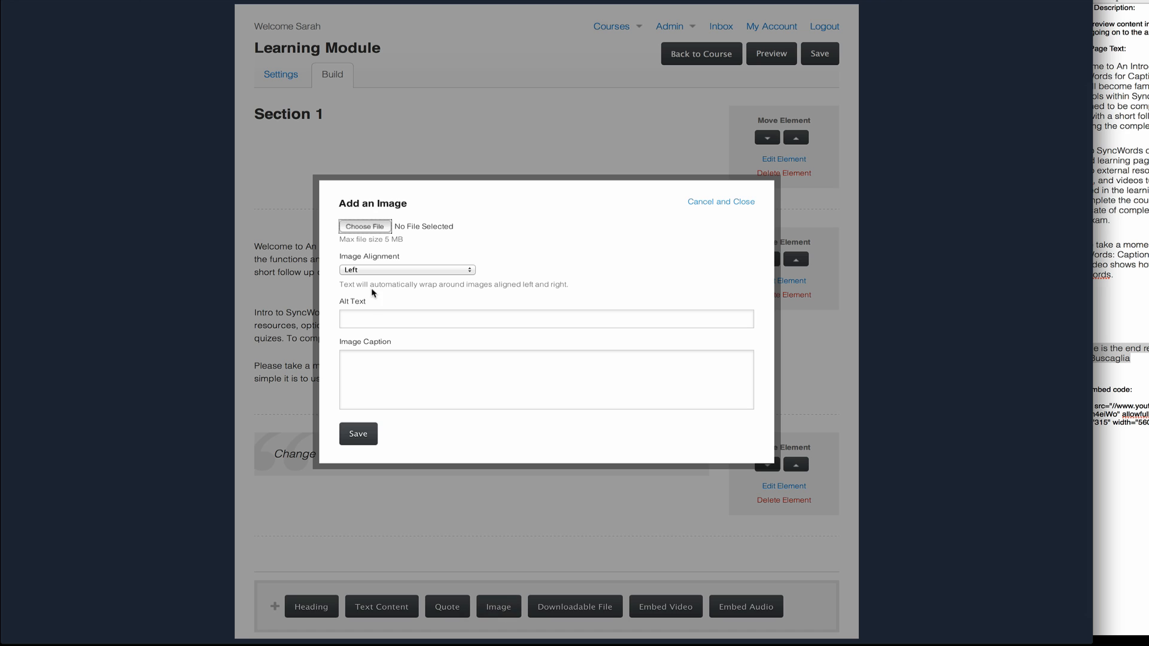
{"action": "left_click", "coordinate": [366, 231]}
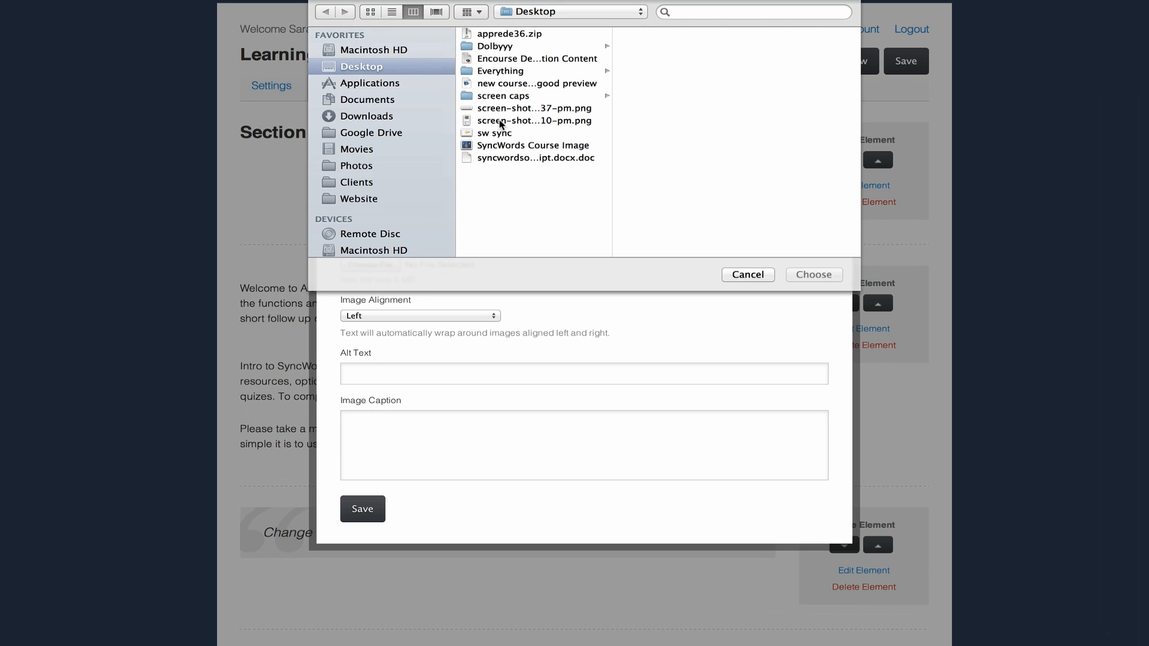
{"action": "left_click", "coordinate": [501, 121]}
{"action": "left_click", "coordinate": [815, 277]}
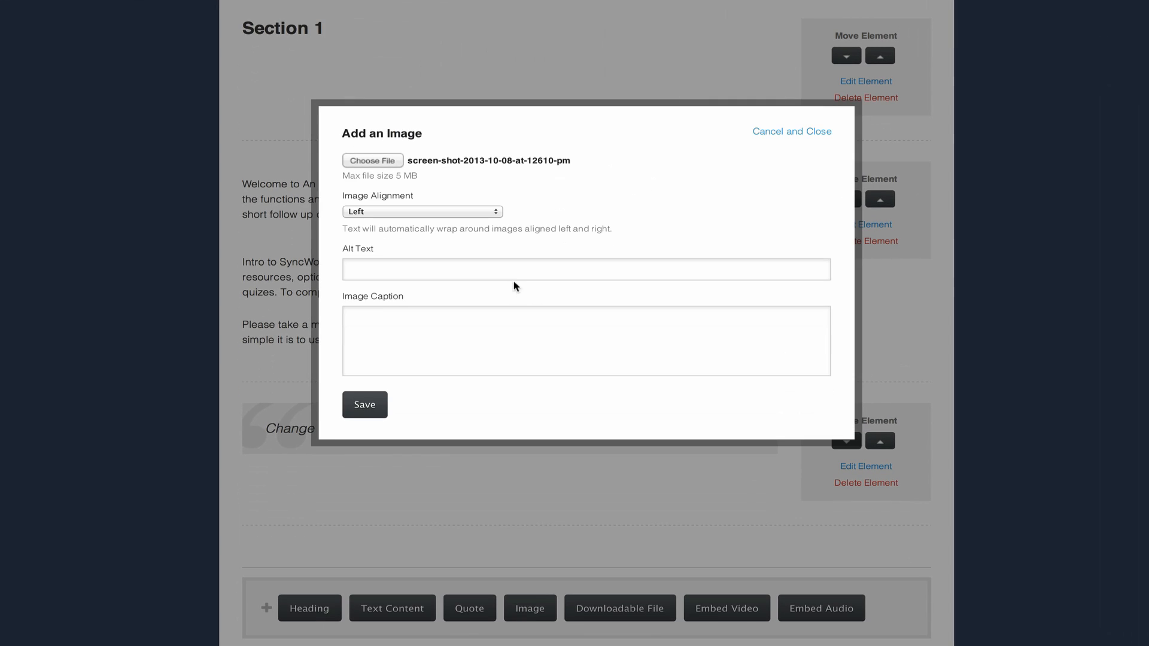
Set the image's alt text to "Tools" and its caption to "SyncWords Tools", and save the image element
{"action": "left_click", "coordinate": [514, 273]}
{"action": "type", "text": "Tools"}
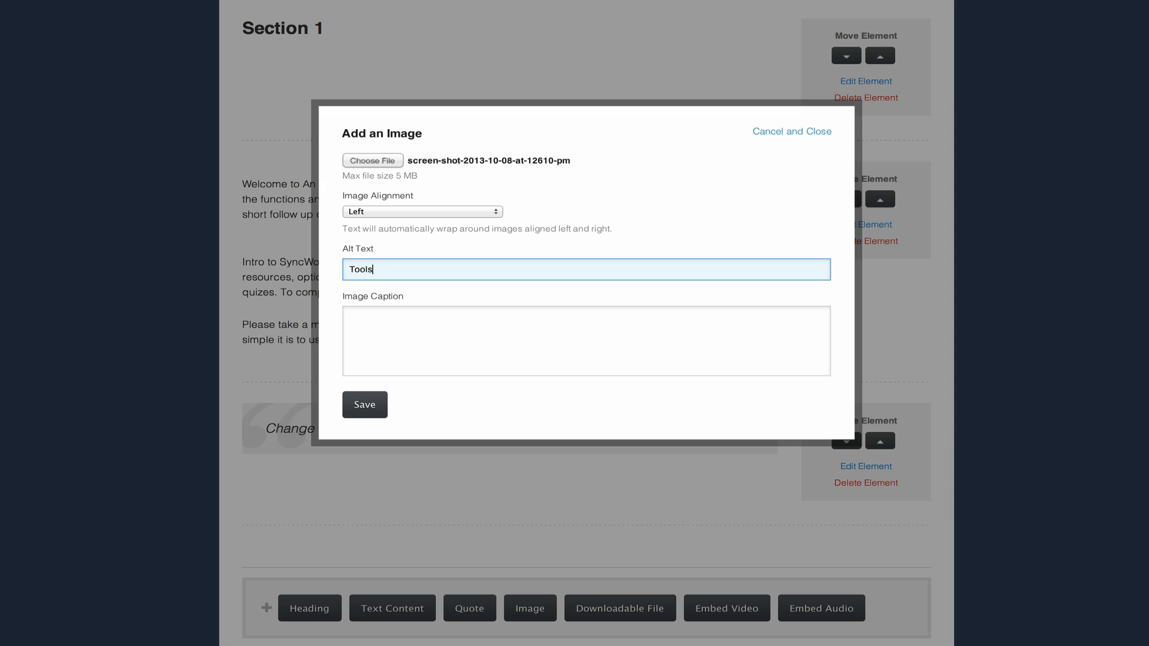
{"action": "left_click", "coordinate": [426, 348]}
{"action": "type", "text": "S"}
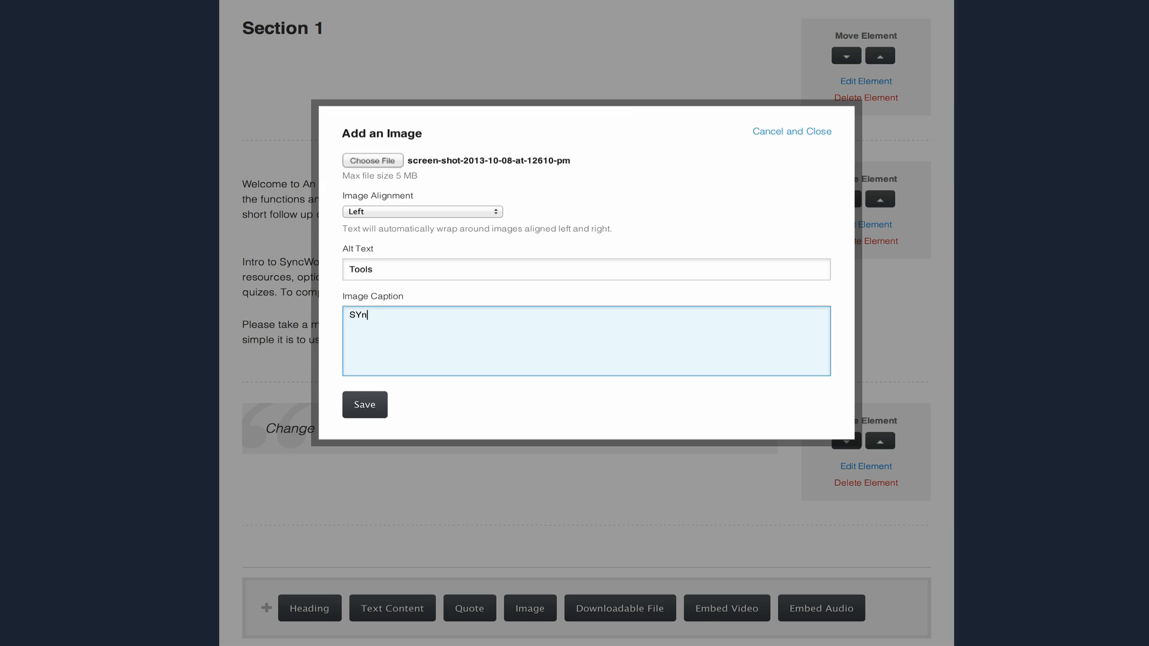
{"action": "type", "text": "yncworks"}
{"action": "key", "text": "BackSpace"}
{"action": "key", "text": "BackSpace"}
{"action": "key", "text": "BackSpace"}
{"action": "key", "text": "BackSpace"}
{"action": "key", "text": "BackSpace"}
{"action": "type", "text": "Words Tools"}
{"action": "left_click", "coordinate": [359, 410]}
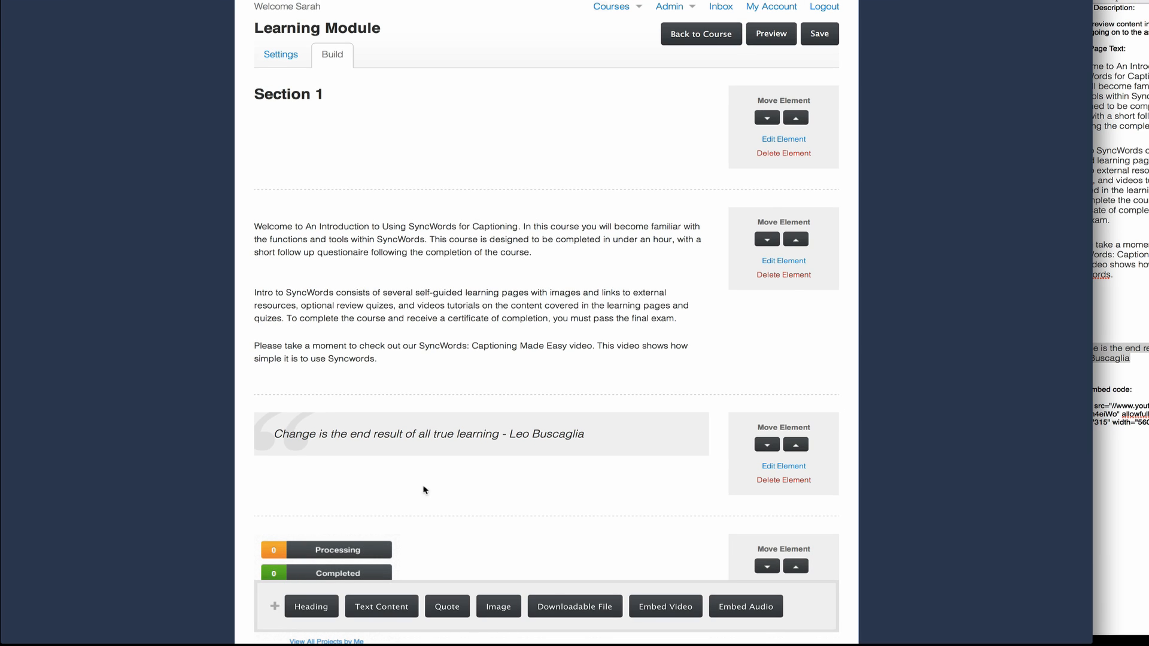
Add the syncwordsoverviewtranscript Word document from the Desktop as a downloadable file named "Resources"
{"action": "left_click", "coordinate": [569, 607]}
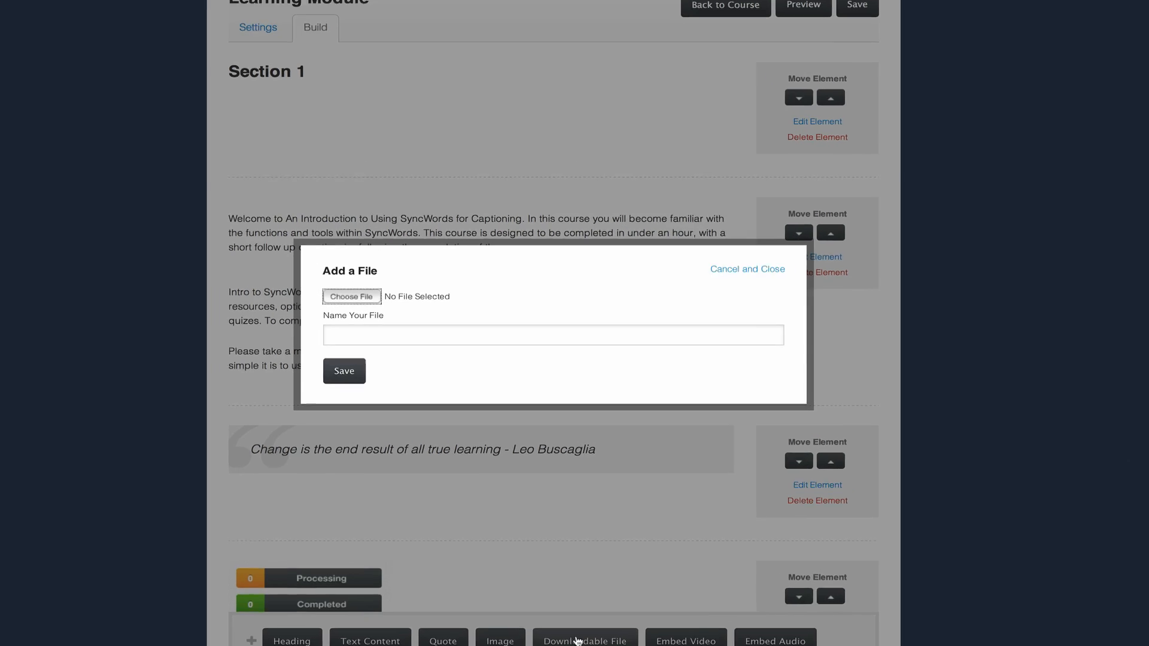
{"action": "left_click", "coordinate": [363, 301]}
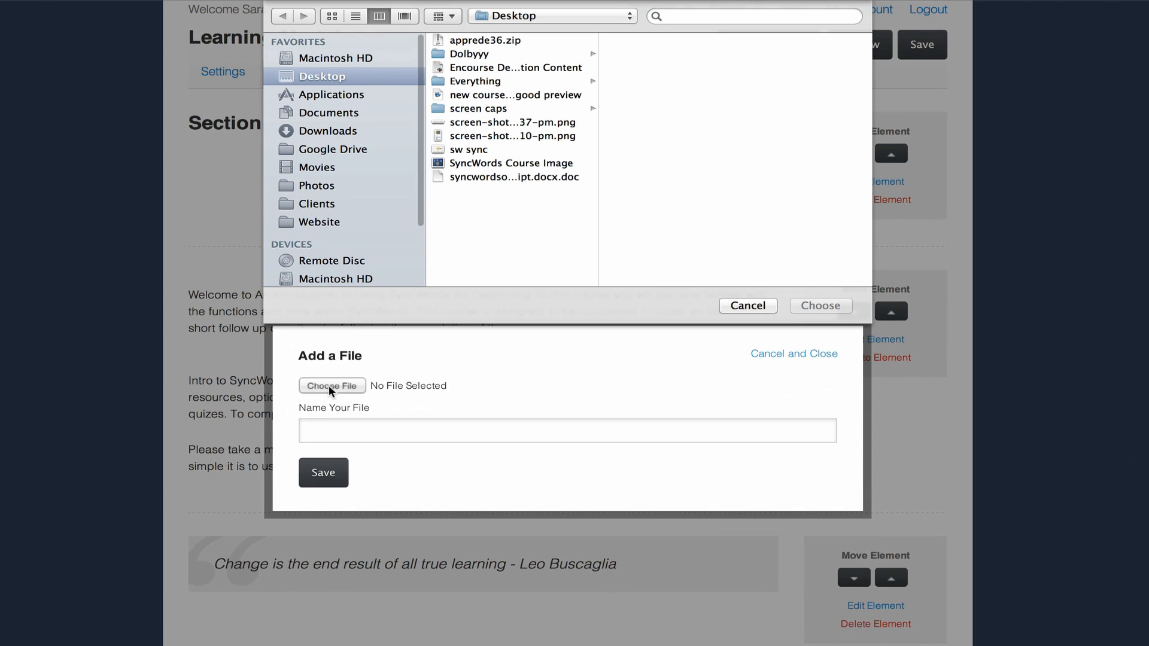
{"action": "left_click", "coordinate": [515, 177]}
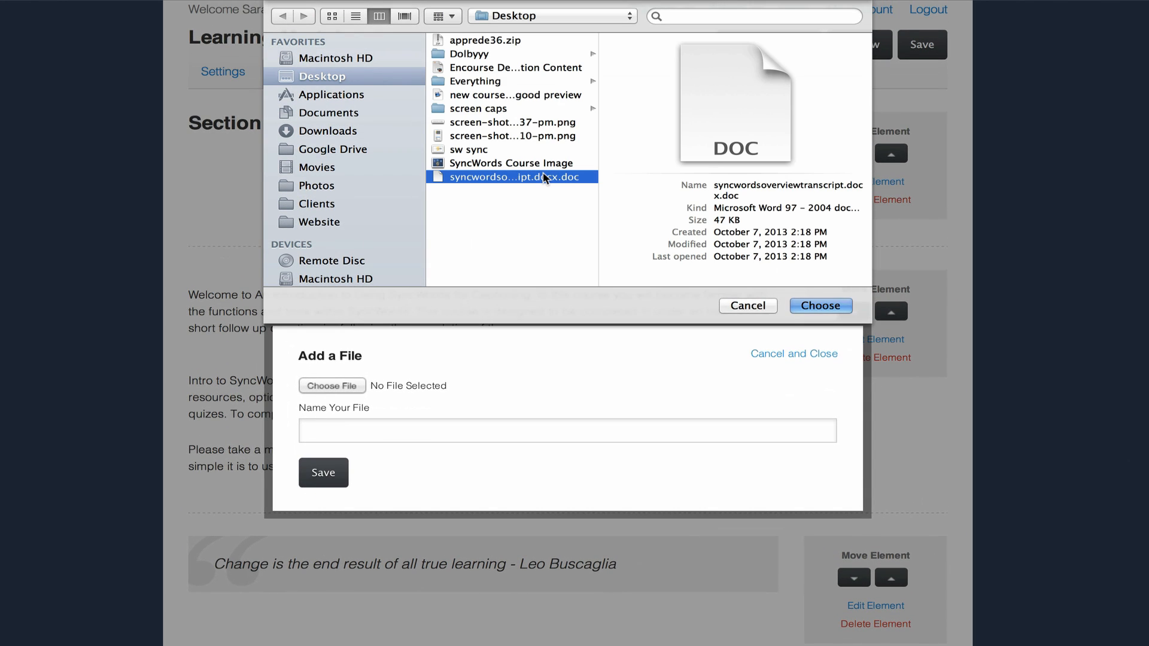
{"action": "left_click", "coordinate": [820, 305]}
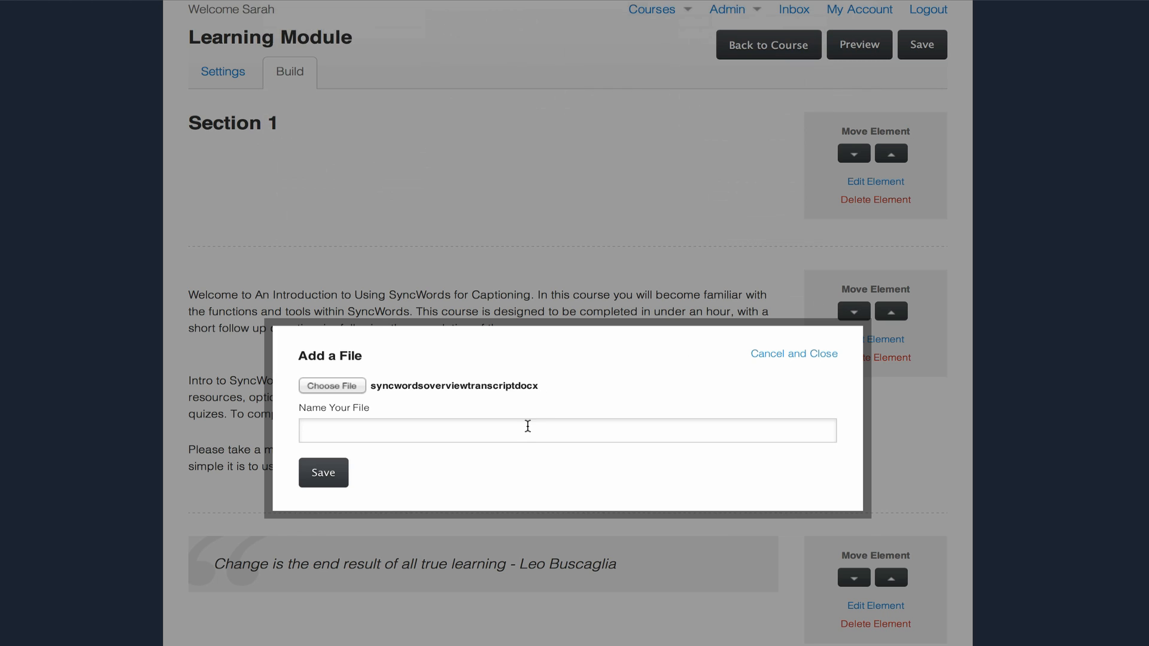
{"action": "left_click", "coordinate": [525, 433]}
{"action": "type", "text": "Resources"}
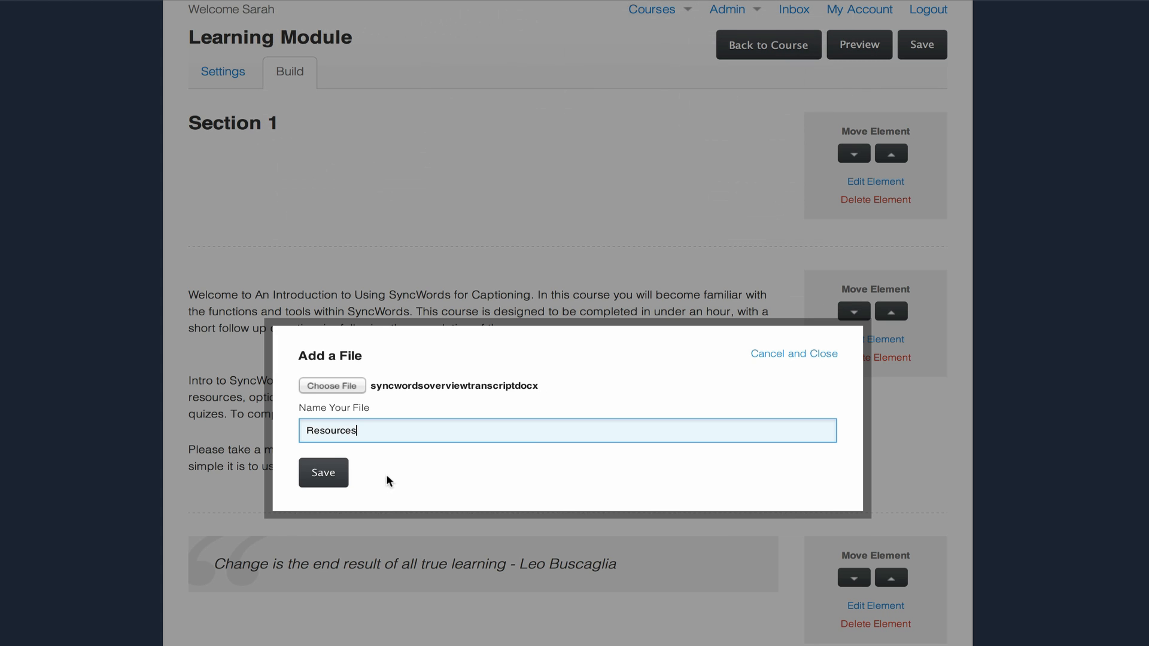
{"action": "left_click", "coordinate": [328, 466]}
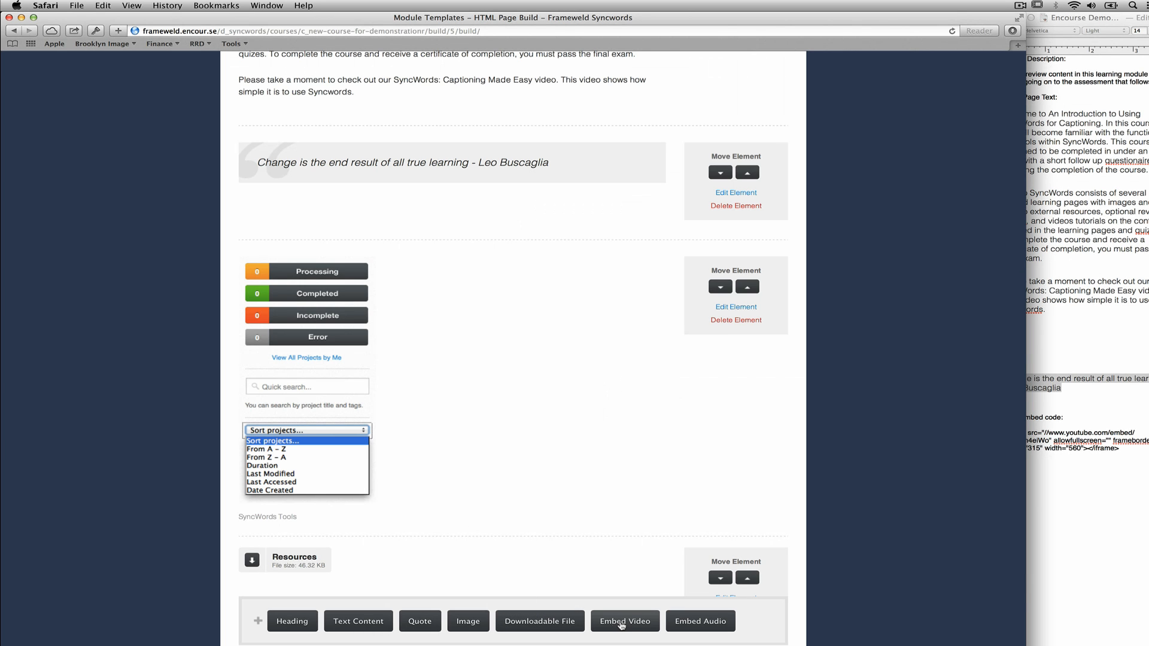
Embed the YouTube video osdbNm4eiWo with the frame title "Video Demonstration", using iframe code with height 315 and width 560
{"action": "left_click", "coordinate": [625, 622]}
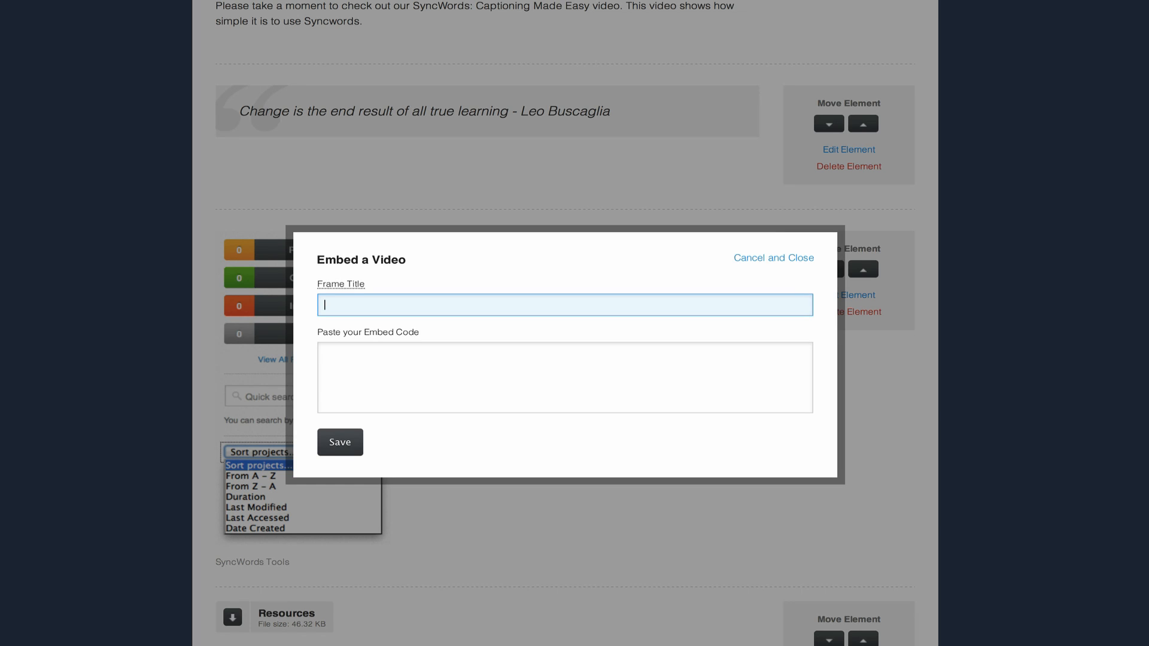
{"action": "type", "text": "Video Demonstration"}
{"action": "key", "text": "Tab"}
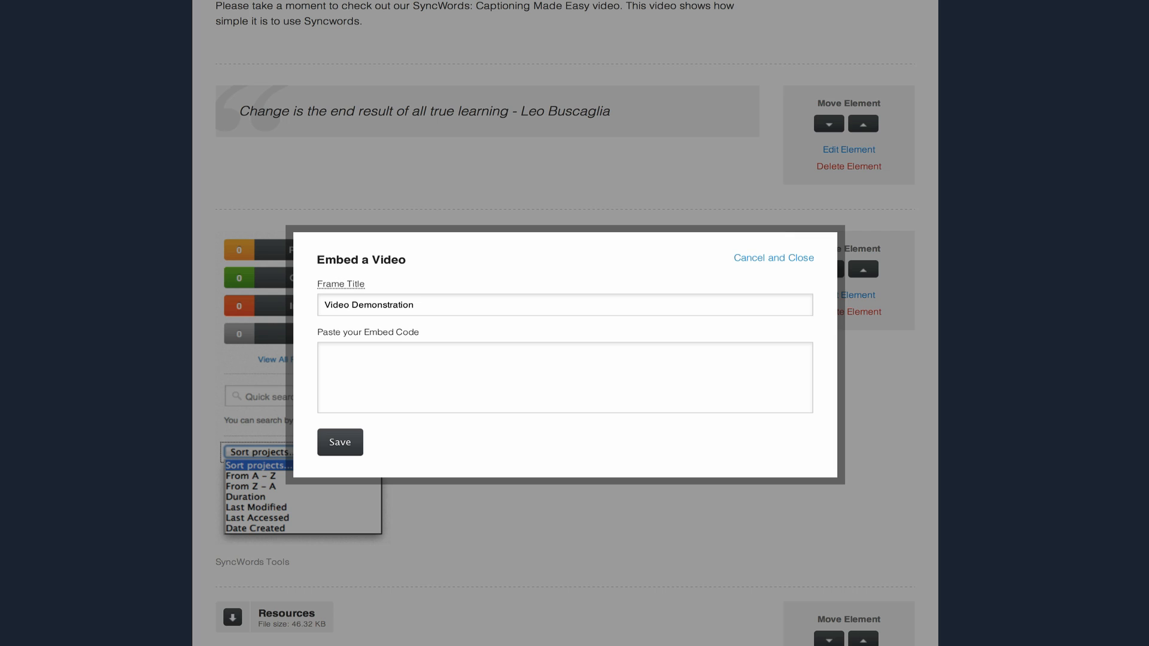
{"action": "left_click", "coordinate": [729, 369]}
{"action": "type", "text": "<iframe src=\"//www.youtube.com/embed/osdbNm4eiWo\" allowfullscreen=\"\" frameborder=\"0\" height=\"315\" width=\"560\"></iframe>"}
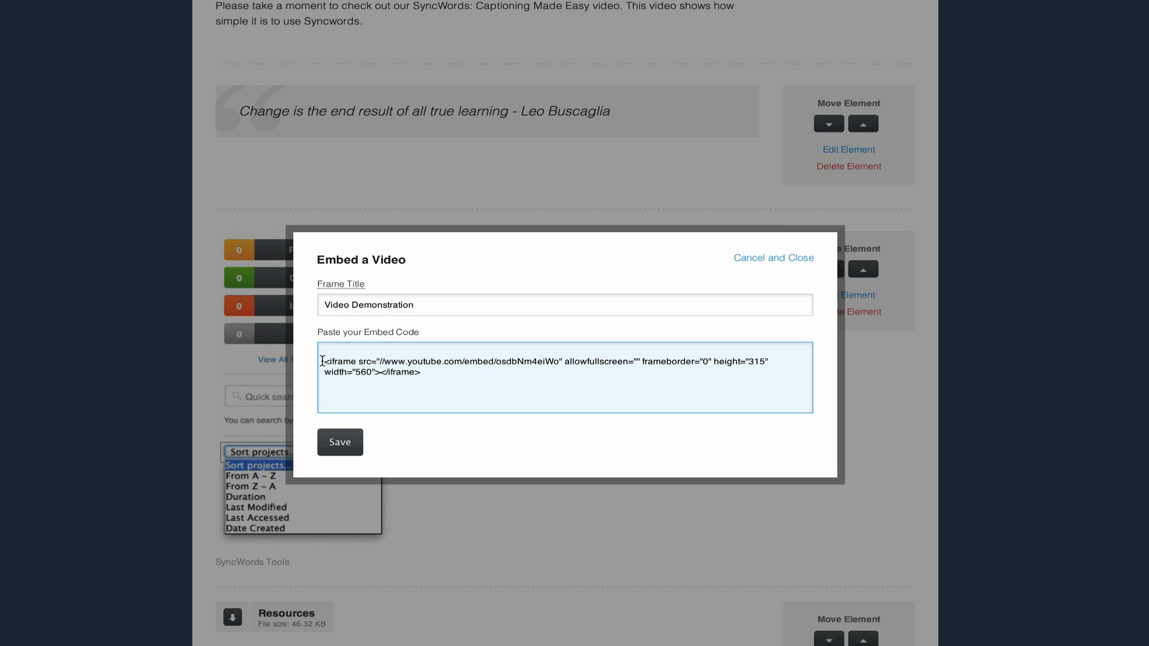
{"action": "left_click", "coordinate": [338, 445]}
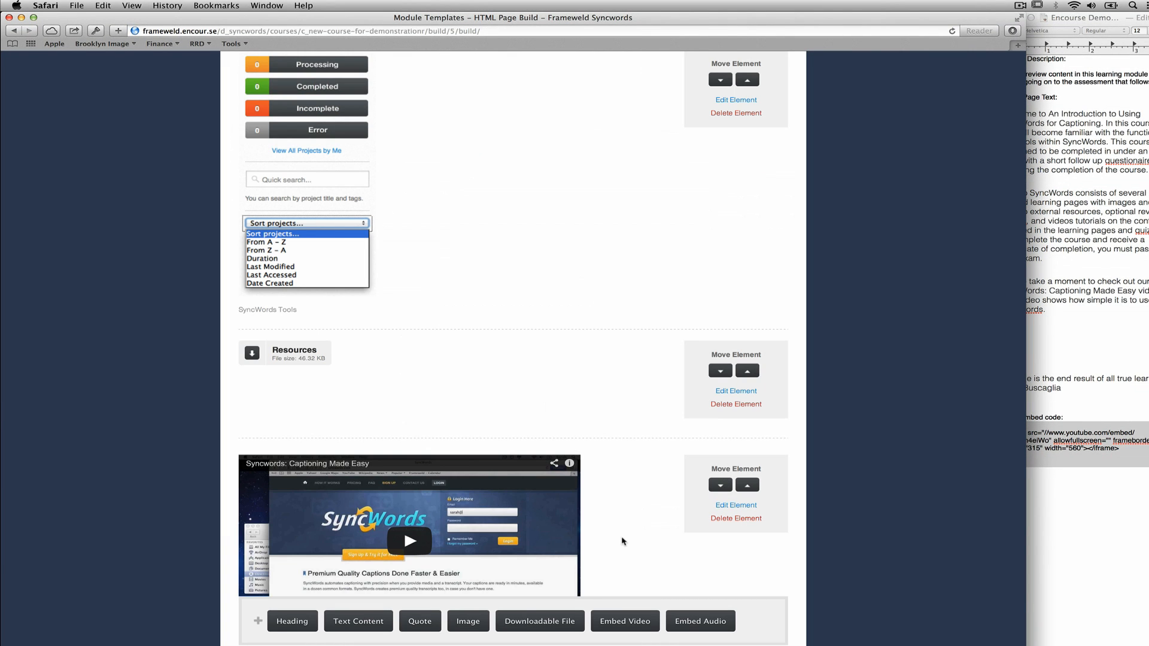
{"action": "scroll", "coordinate": [625, 545], "scroll_direction": "down", "scroll_amount": 4}
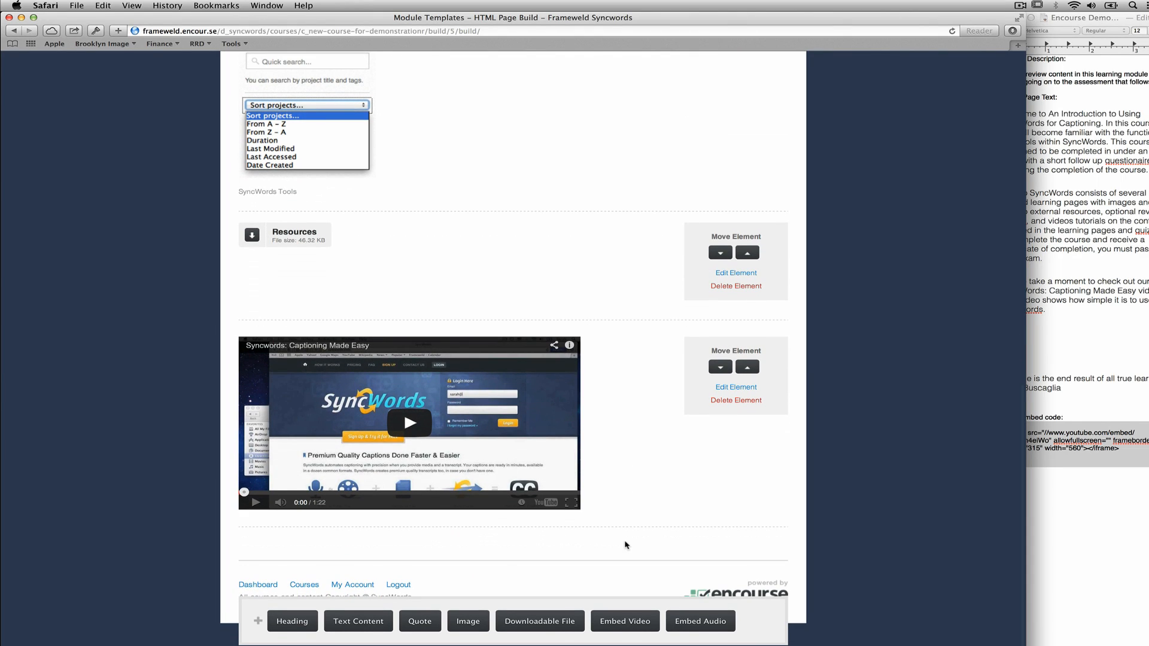
Add an untitled audio element using the SyncWords Course Image file from the Desktop, and save the learning module page
{"action": "left_click", "coordinate": [721, 622]}
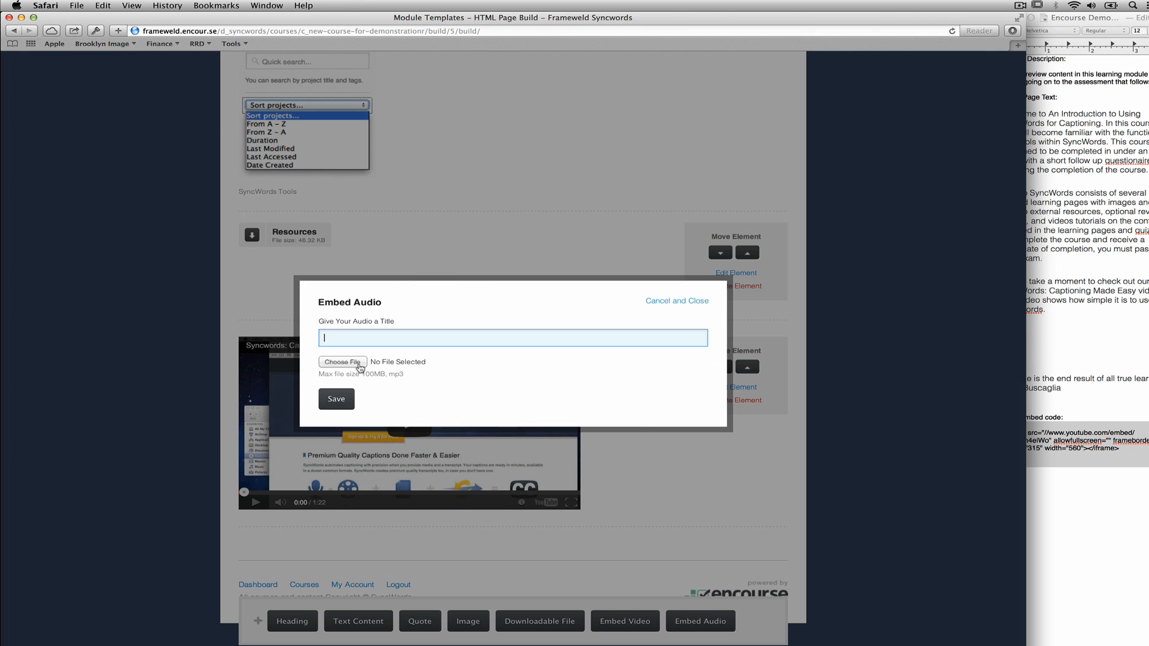
{"action": "left_click", "coordinate": [339, 362]}
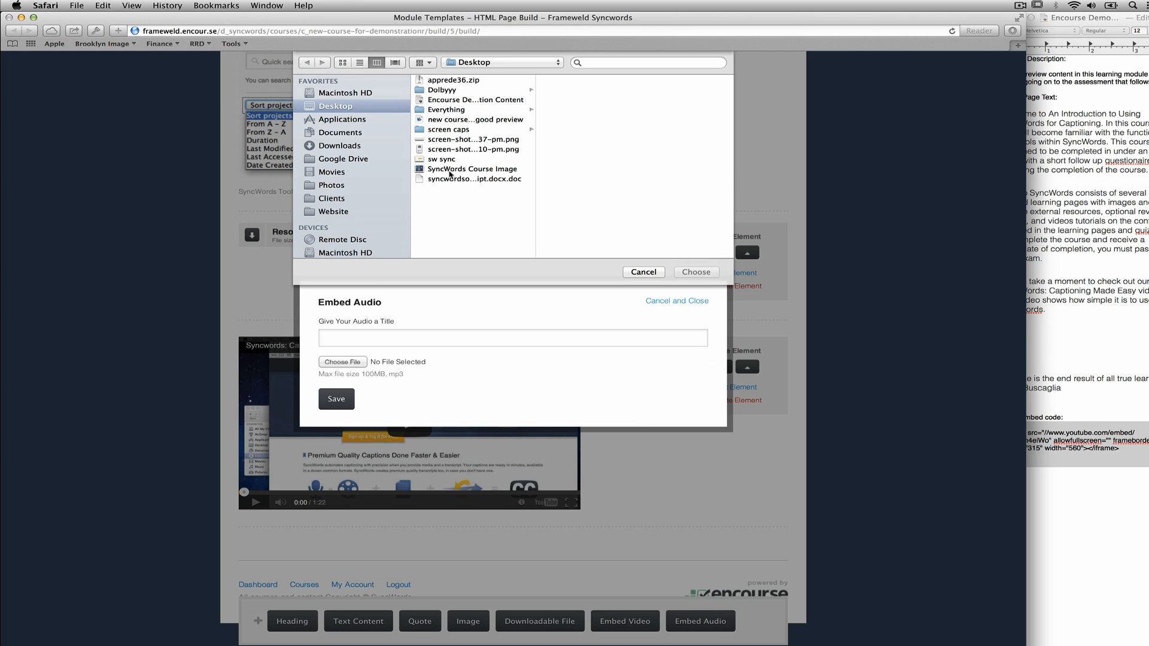
{"action": "left_click", "coordinate": [450, 170]}
{"action": "left_click", "coordinate": [710, 273]}
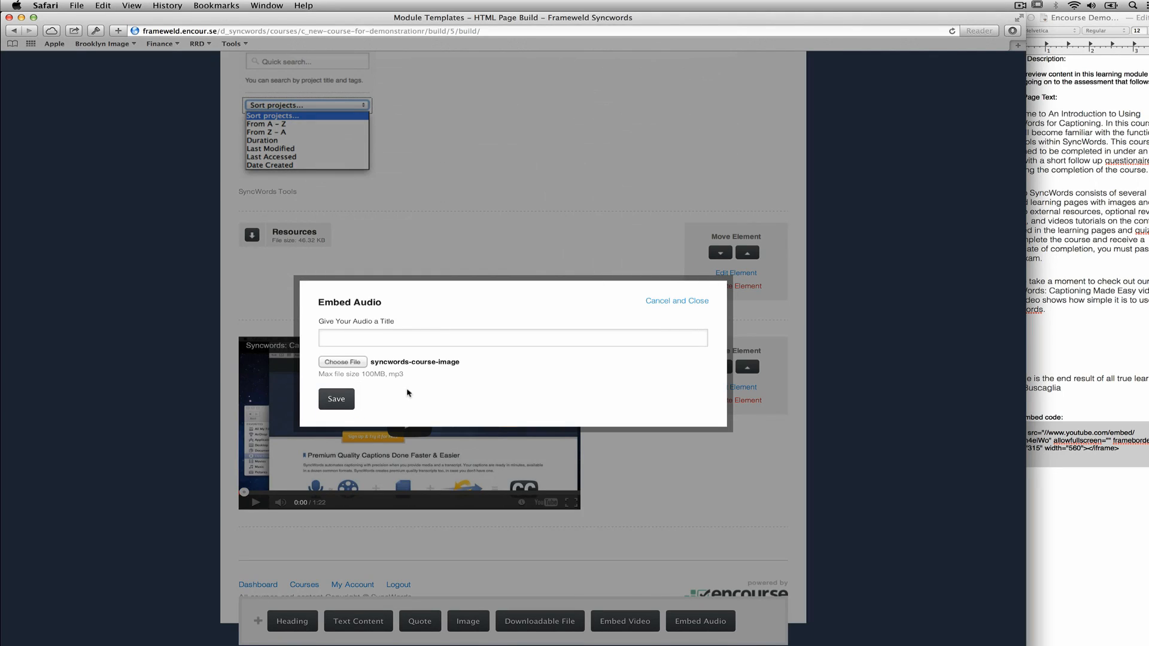
{"action": "left_click", "coordinate": [328, 402]}
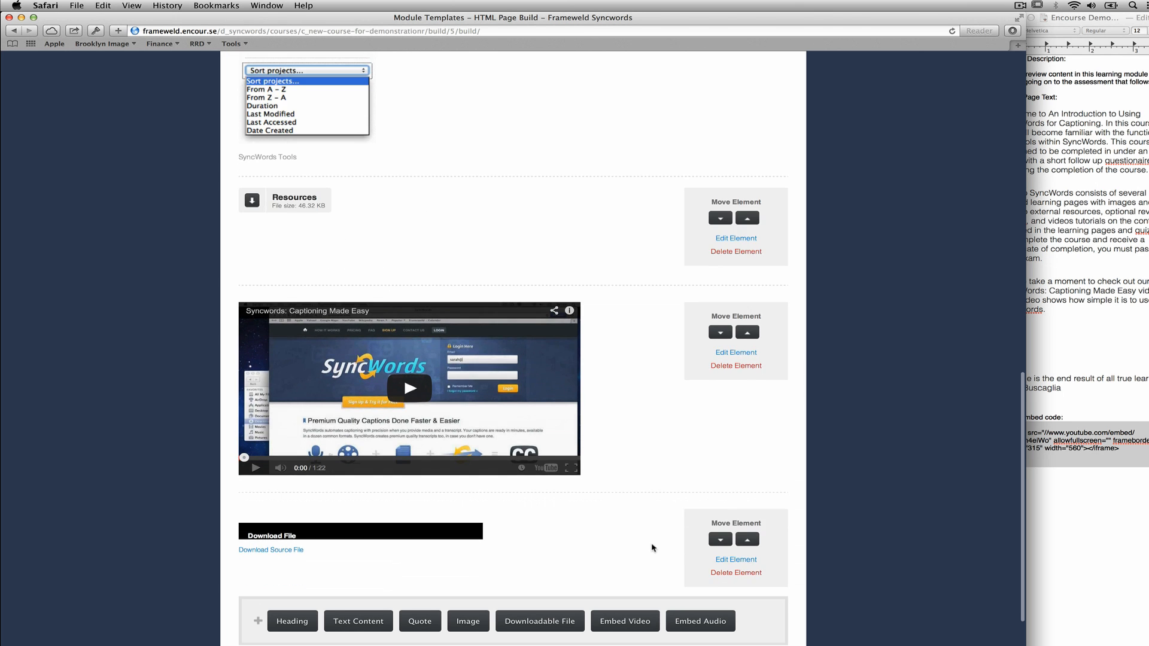
{"action": "scroll", "coordinate": [652, 549], "scroll_direction": "up", "scroll_amount": 10}
{"action": "scroll", "coordinate": [653, 549], "scroll_direction": "up", "scroll_amount": 5}
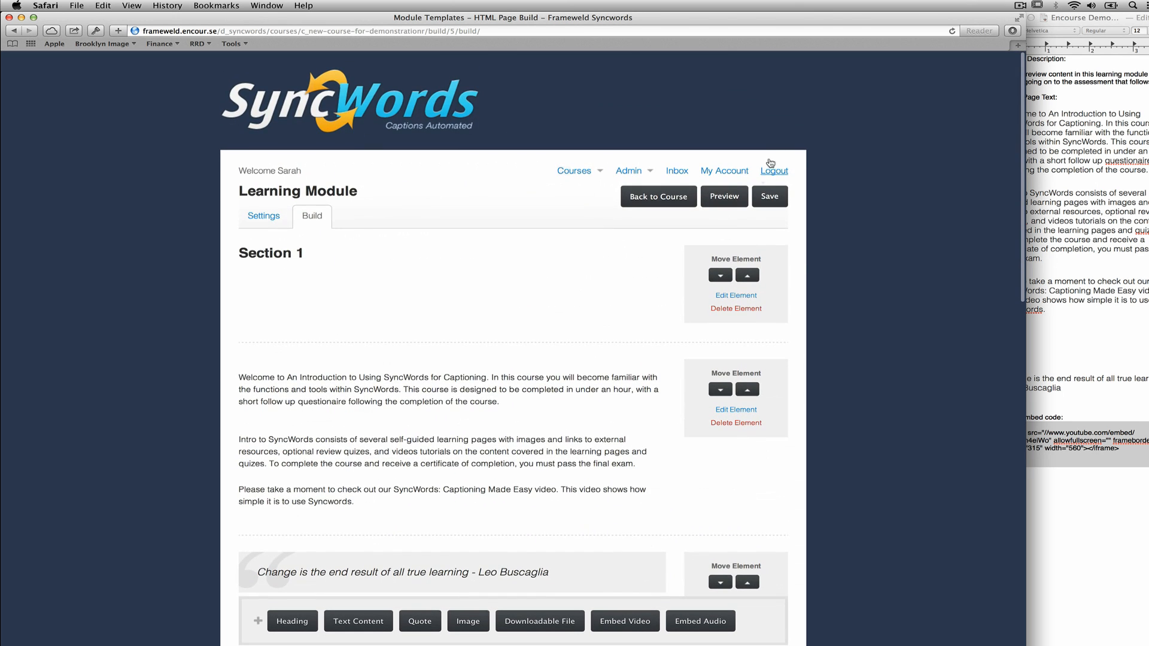
{"action": "left_click", "coordinate": [771, 199]}
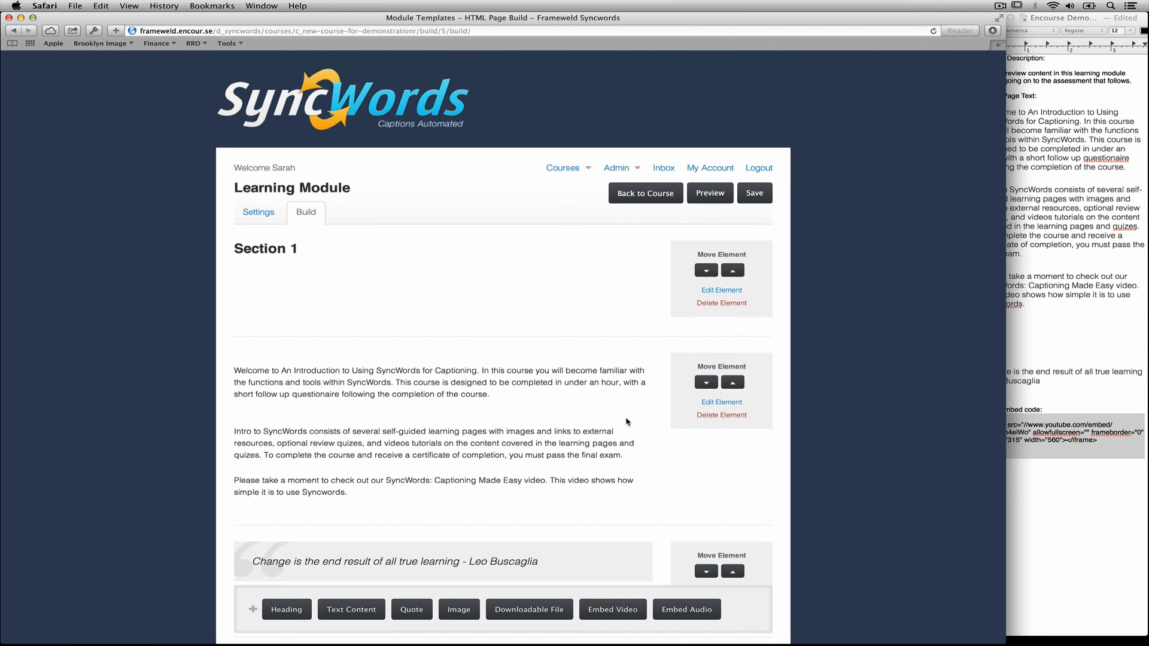
Move the welcome text element down below the quote and the SyncWords Tools image, and save the page
{"action": "left_click", "coordinate": [706, 386]}
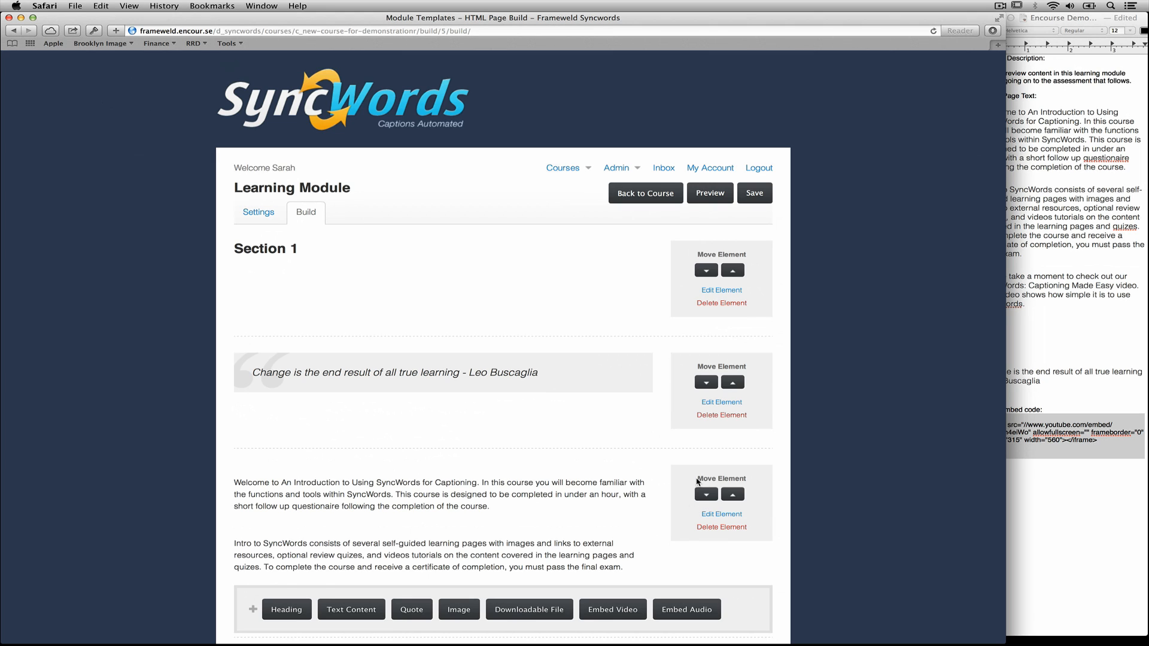
{"action": "left_click", "coordinate": [706, 495]}
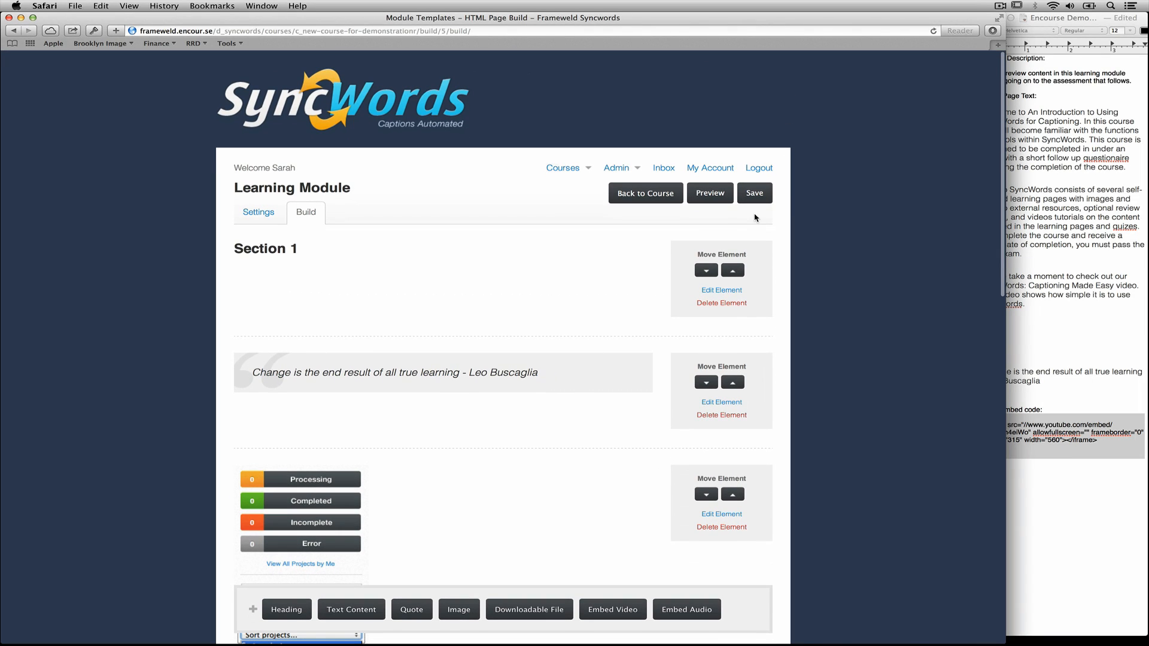
{"action": "left_click", "coordinate": [749, 199]}
Preview the learning module page, review its layout down to the audio element, and close the preview
{"action": "left_click", "coordinate": [709, 197]}
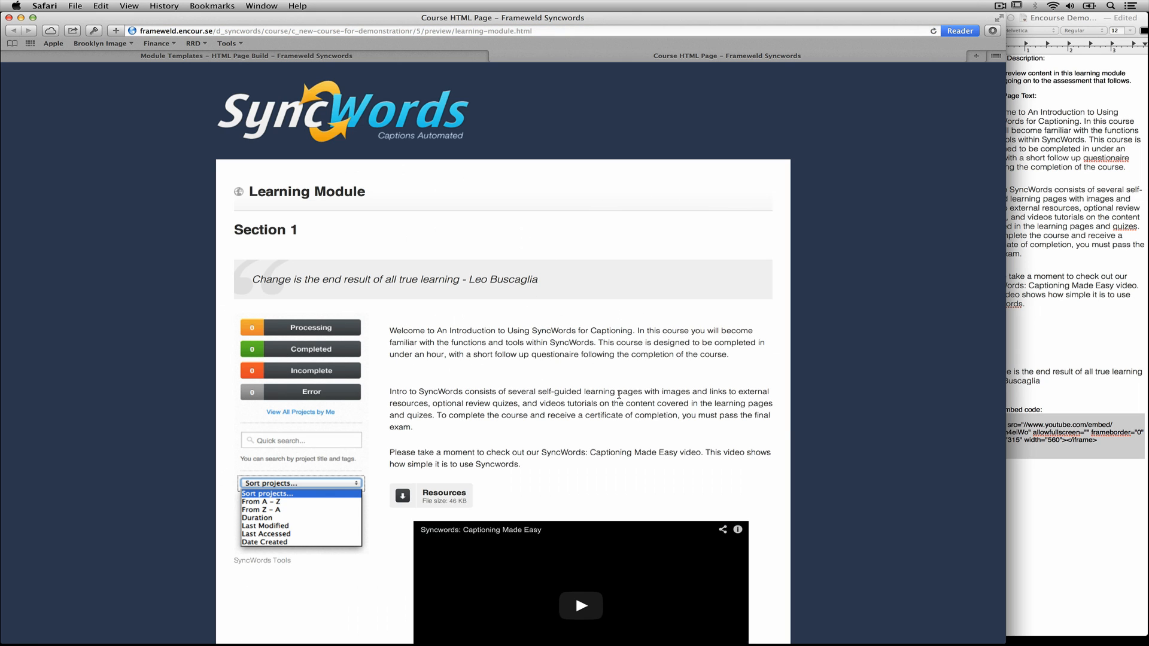
{"action": "scroll", "coordinate": [641, 424], "scroll_direction": "down", "scroll_amount": 5}
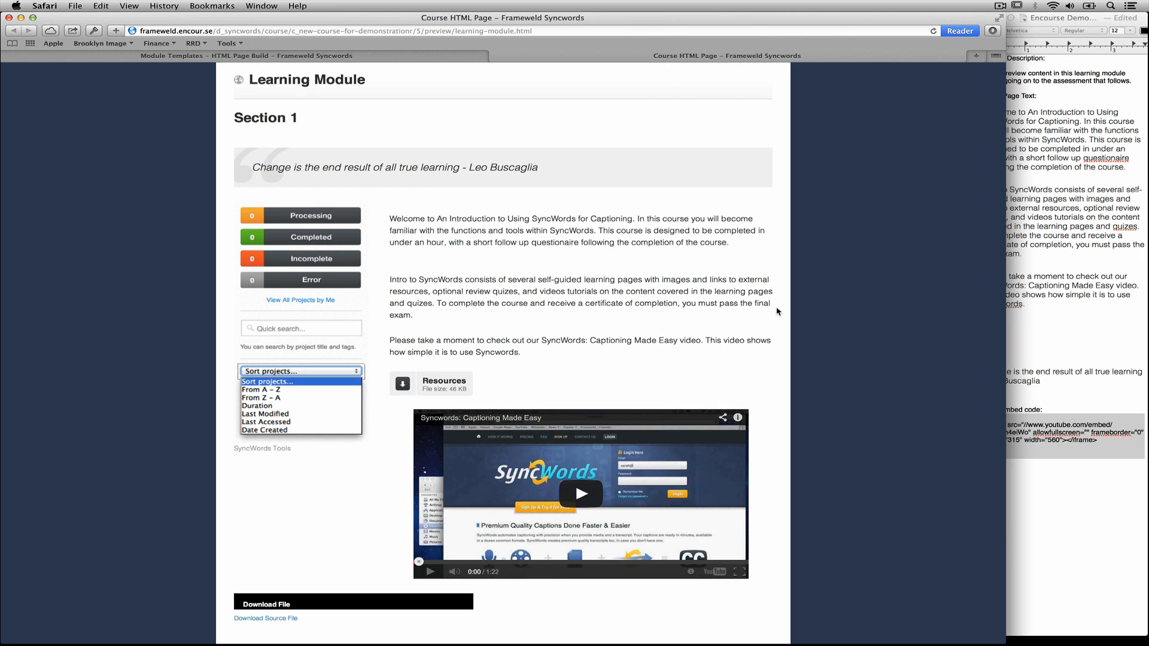
{"action": "left_click", "coordinate": [498, 56]}
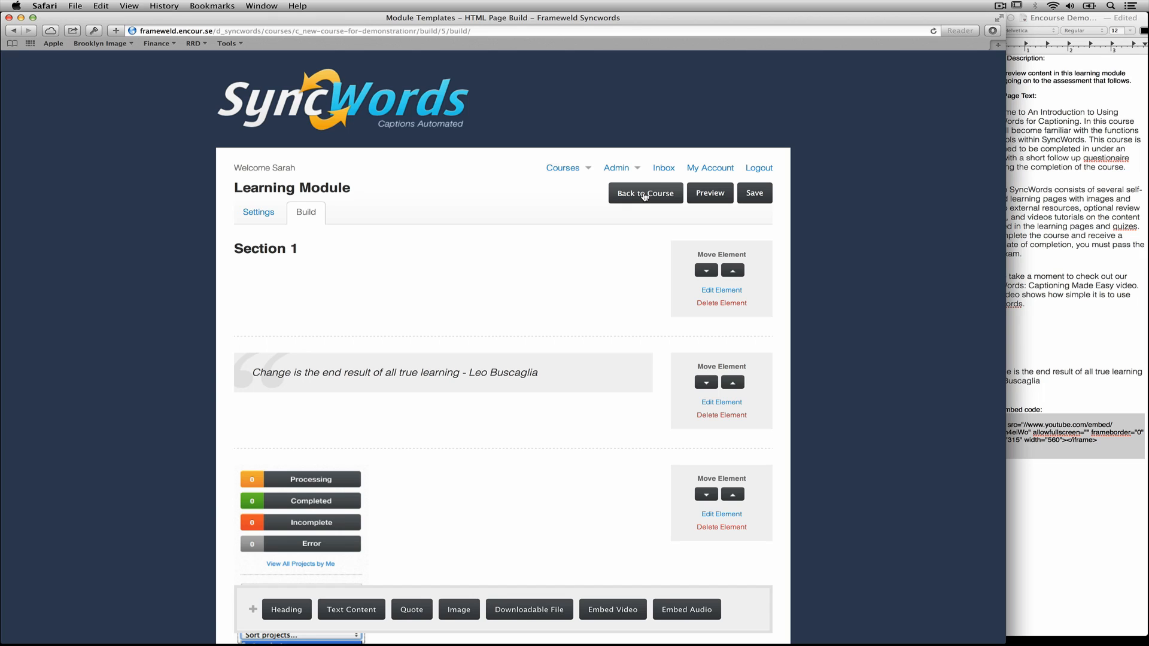
Return to the course build page and move the Learning Module up above the Completion Certificate
{"action": "left_click", "coordinate": [644, 195]}
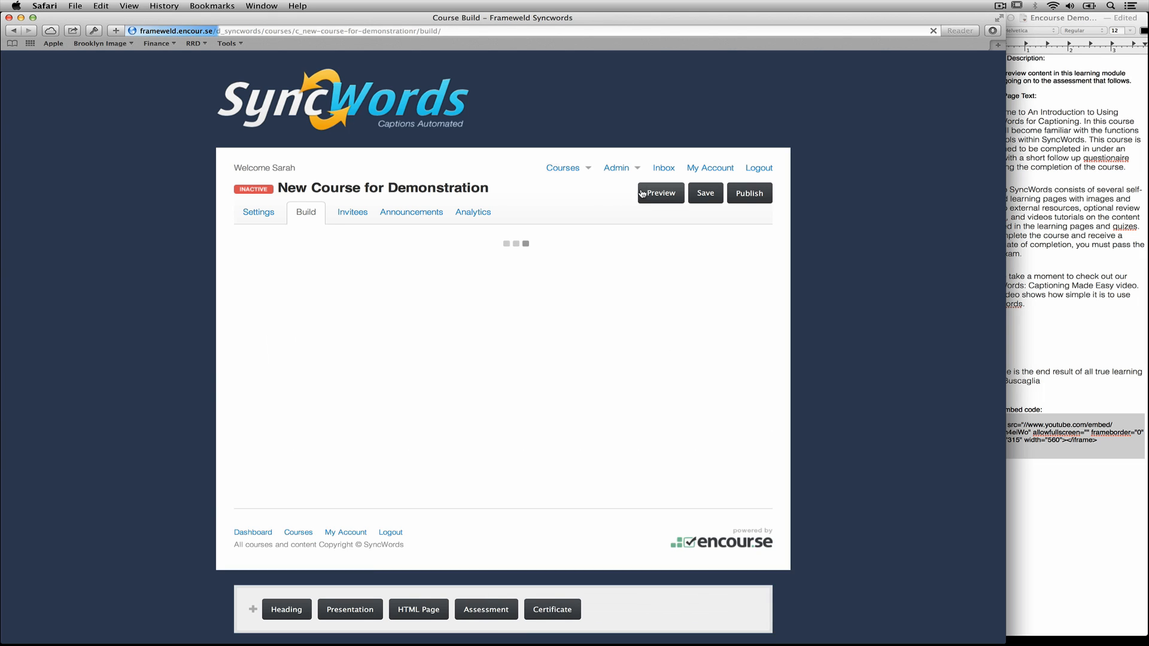
{"action": "scroll", "coordinate": [593, 383], "scroll_direction": "down", "scroll_amount": 15}
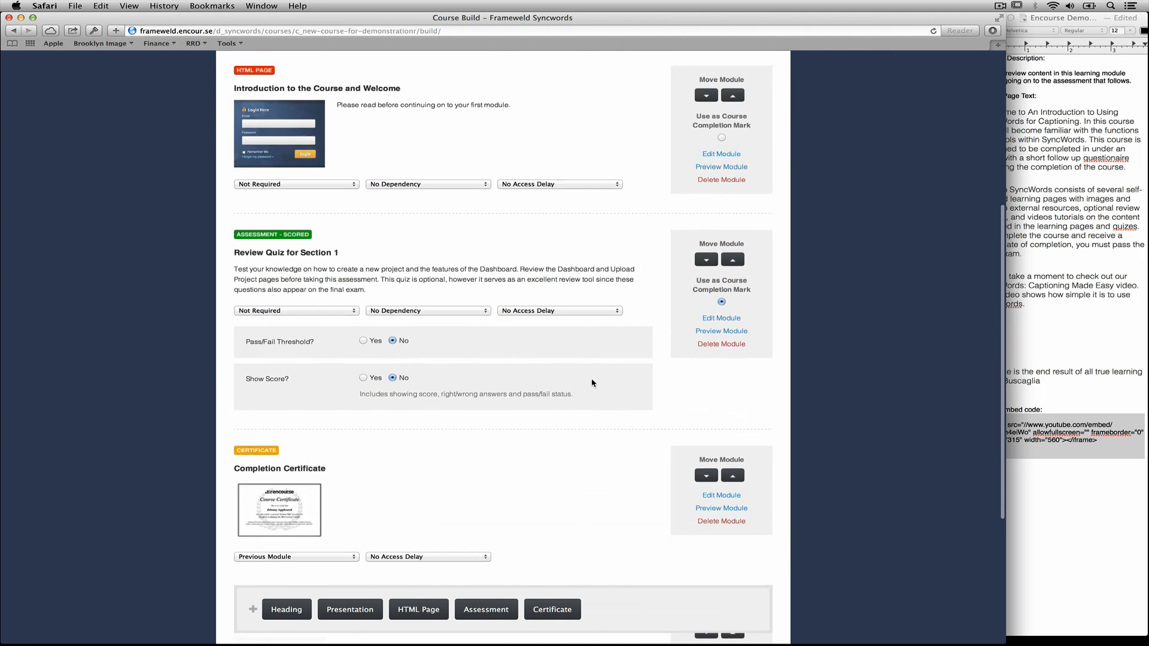
{"action": "scroll", "coordinate": [593, 383], "scroll_direction": "down", "scroll_amount": 3}
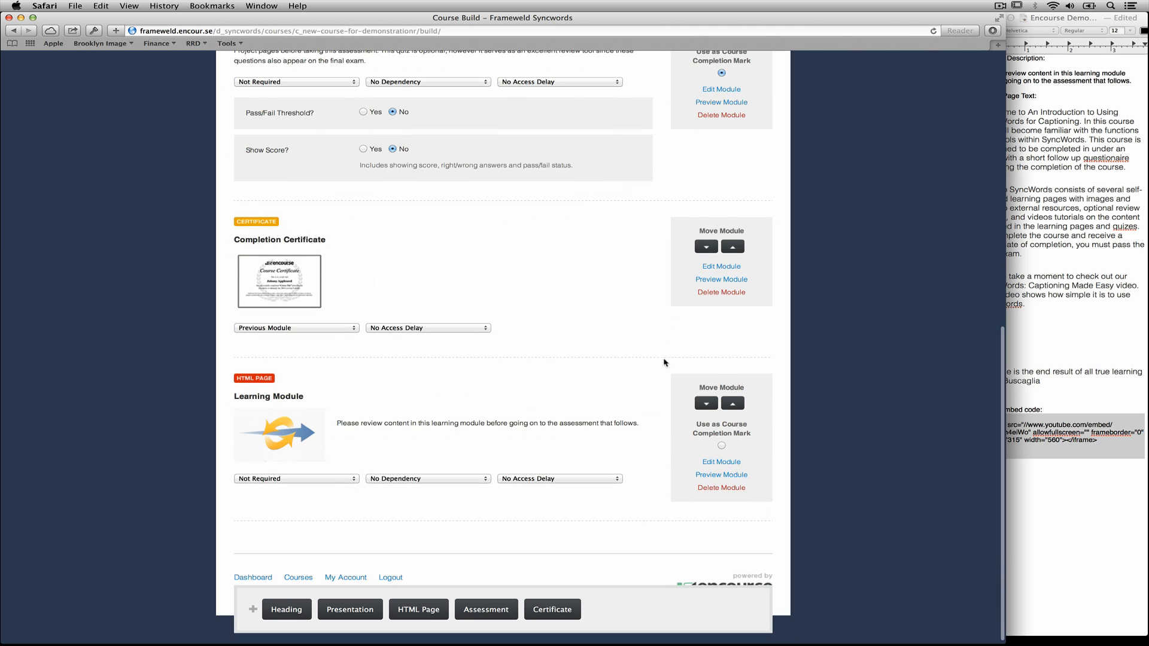
{"action": "left_click", "coordinate": [734, 406]}
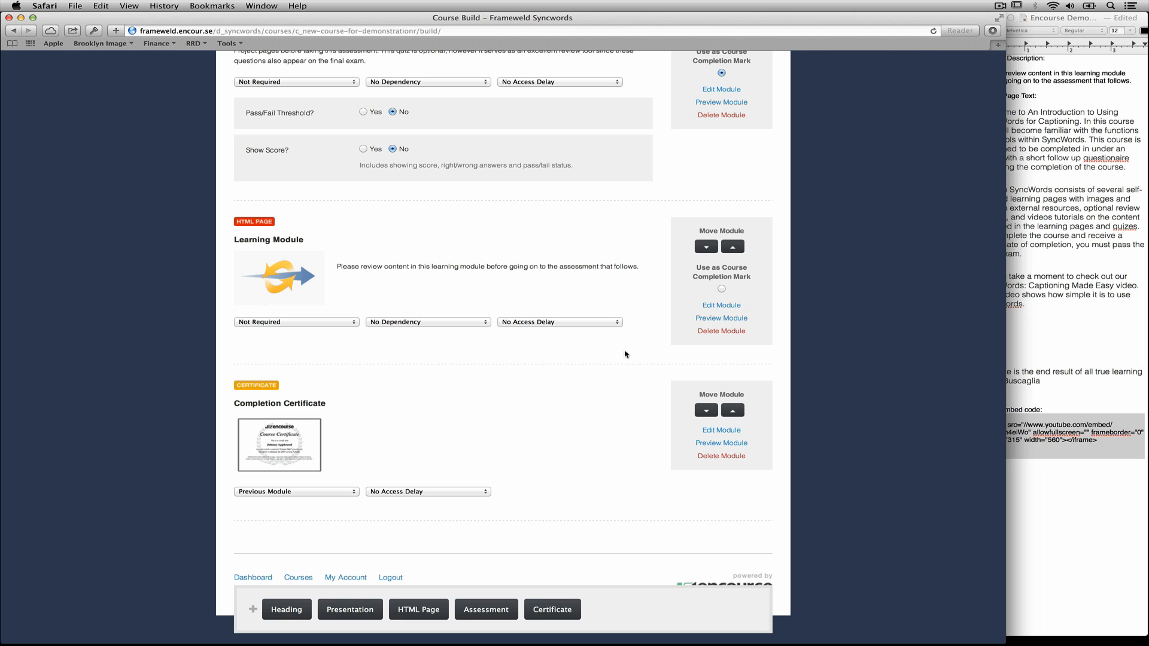